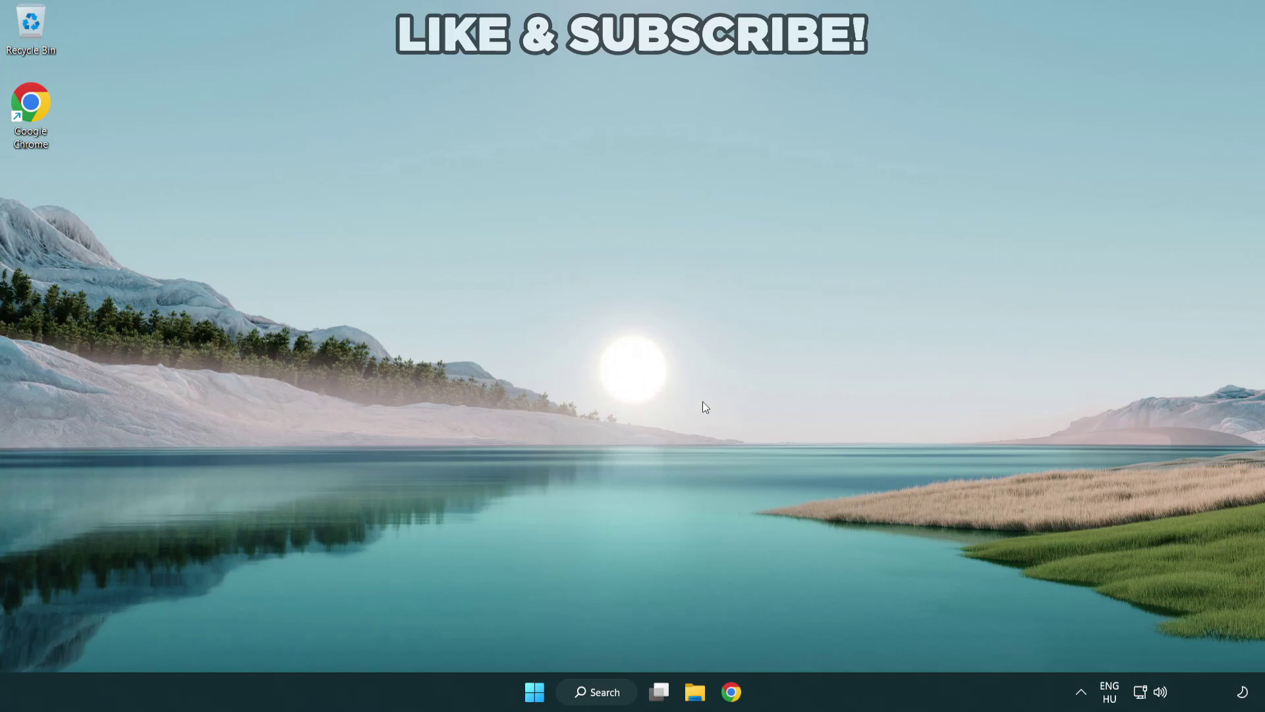
- Switch the Quick Settings audio output from CABLE Input to Speakers (High Definition Audio Device)
{"action": "left_click", "coordinate": [1160, 692]}
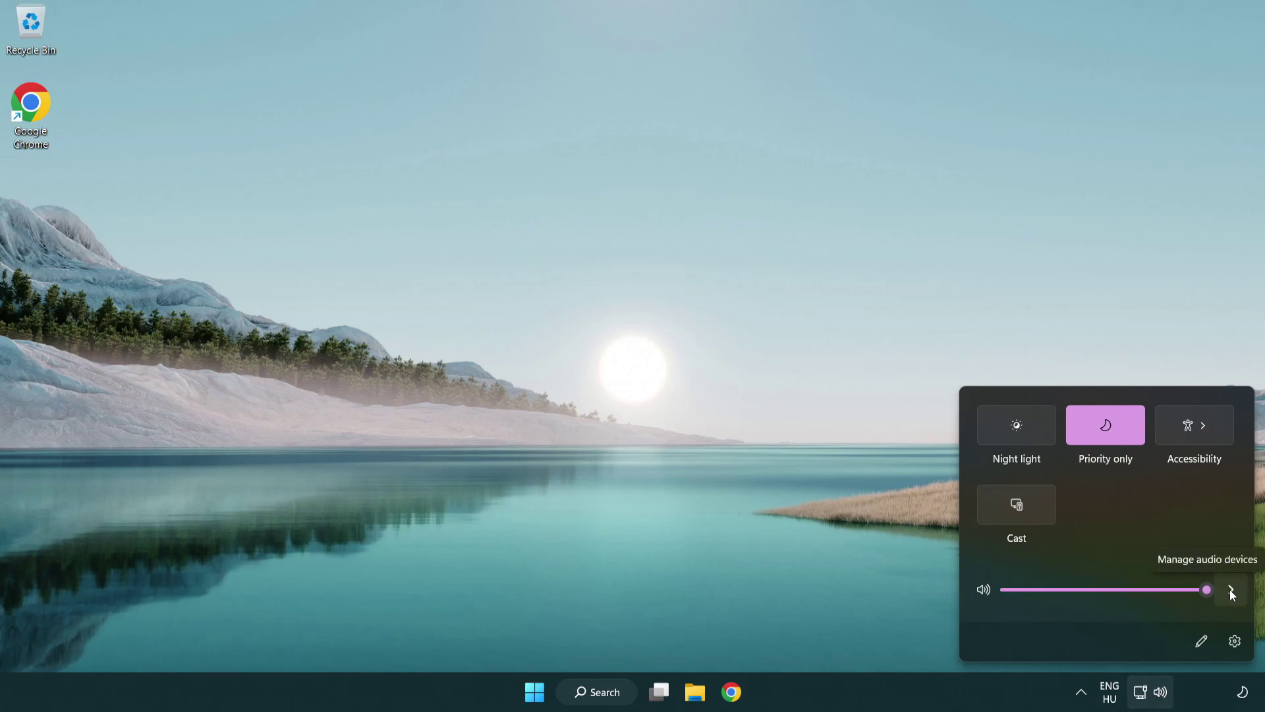
{"action": "left_click", "coordinate": [1230, 589]}
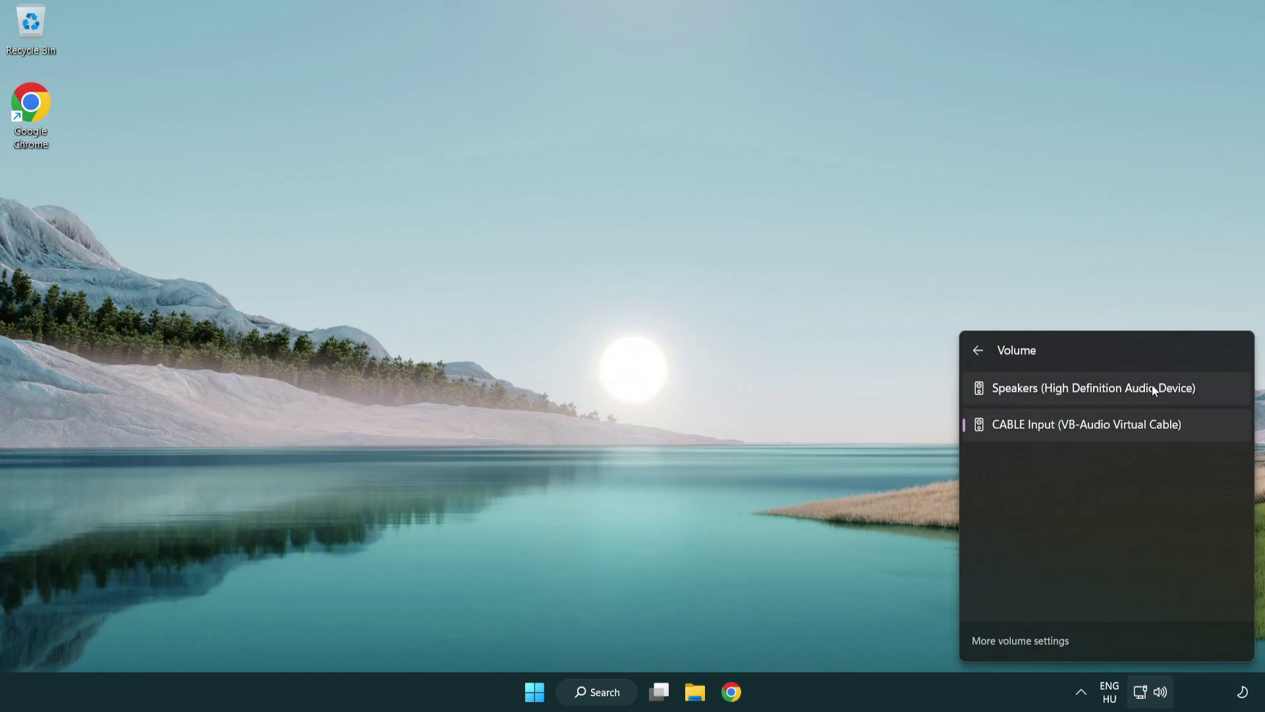
{"action": "left_click", "coordinate": [1214, 392]}
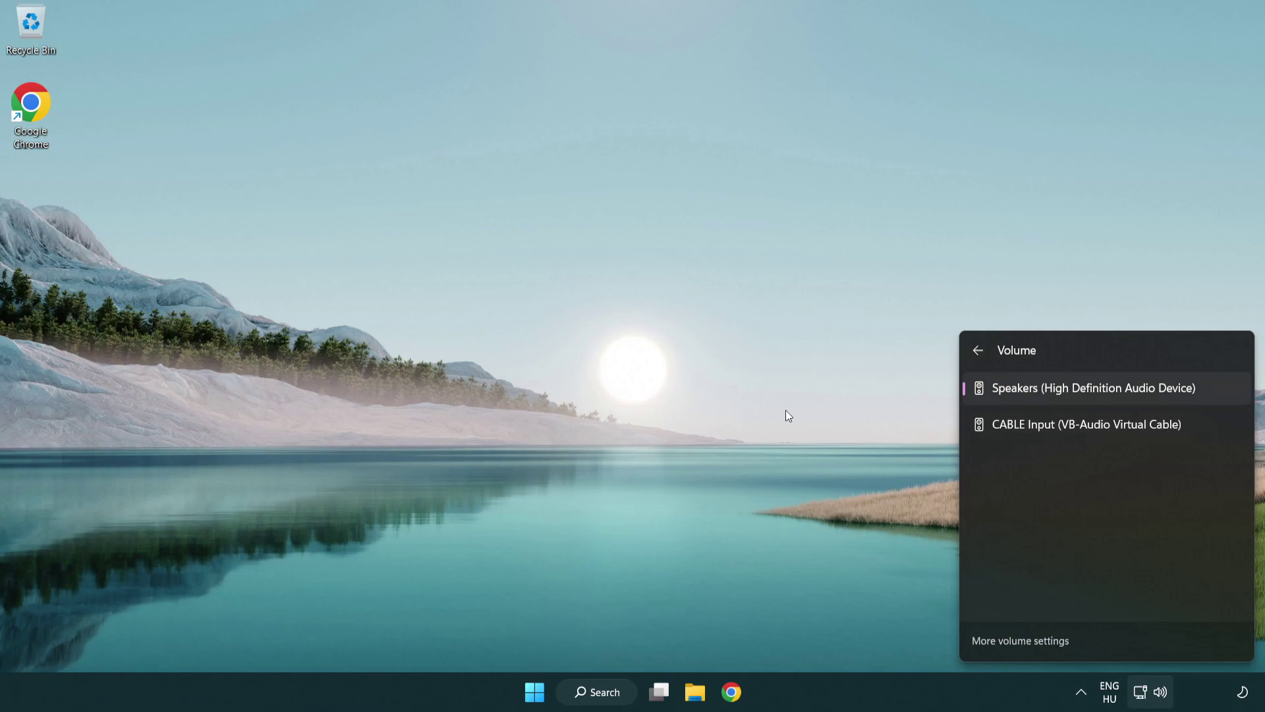
{"action": "left_click", "coordinate": [664, 377]}
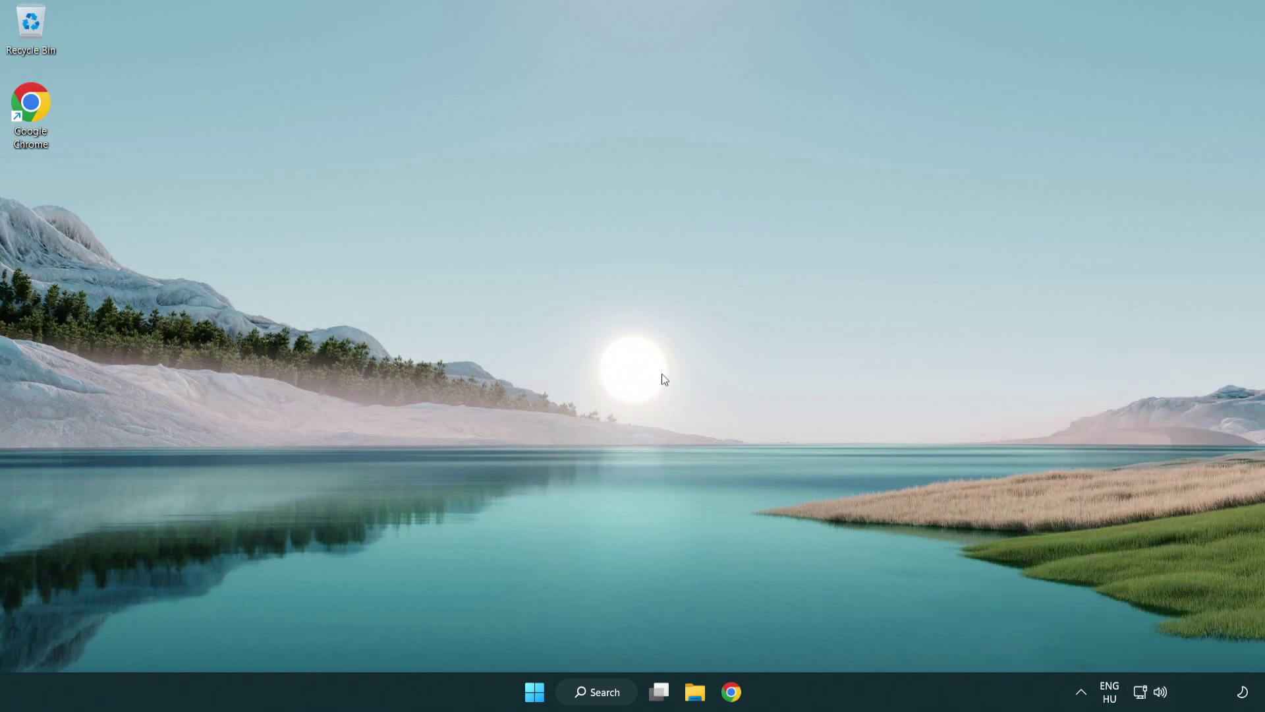
- Reset all sound devices and app volumes to recommended defaults in the Volume mixer
{"action": "right_click", "coordinate": [1162, 693]}
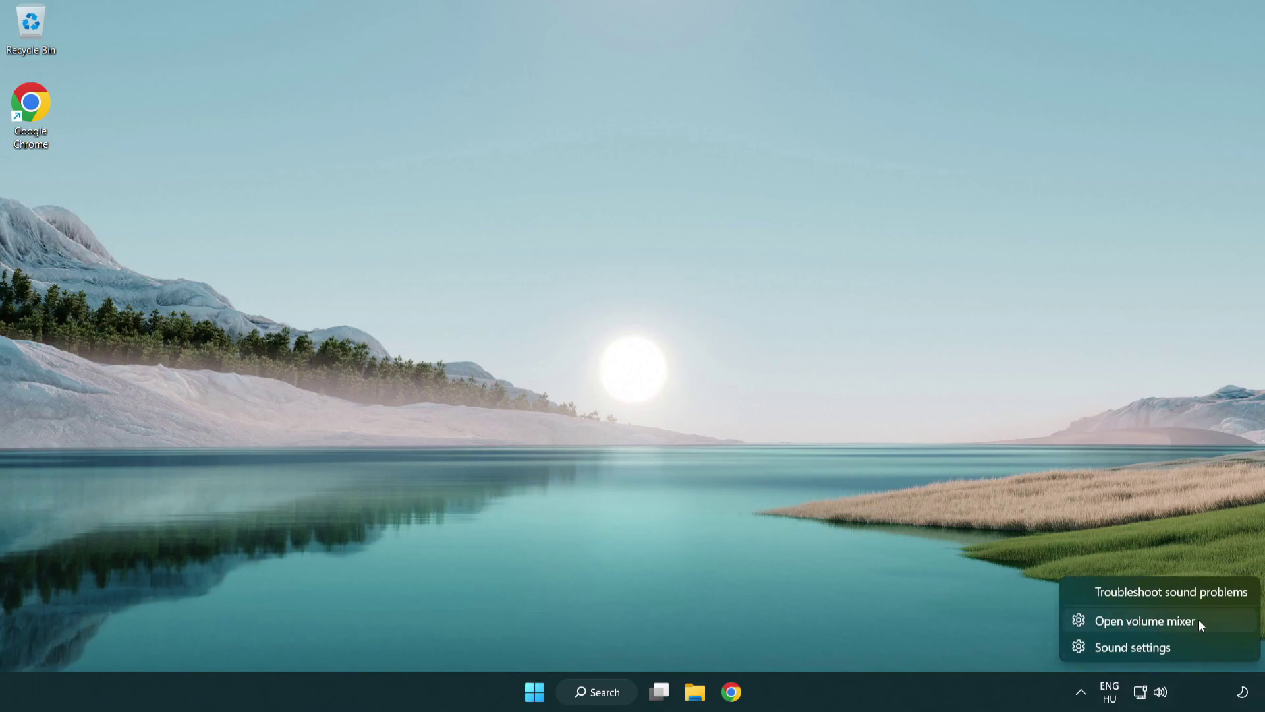
{"action": "left_click", "coordinate": [1220, 621]}
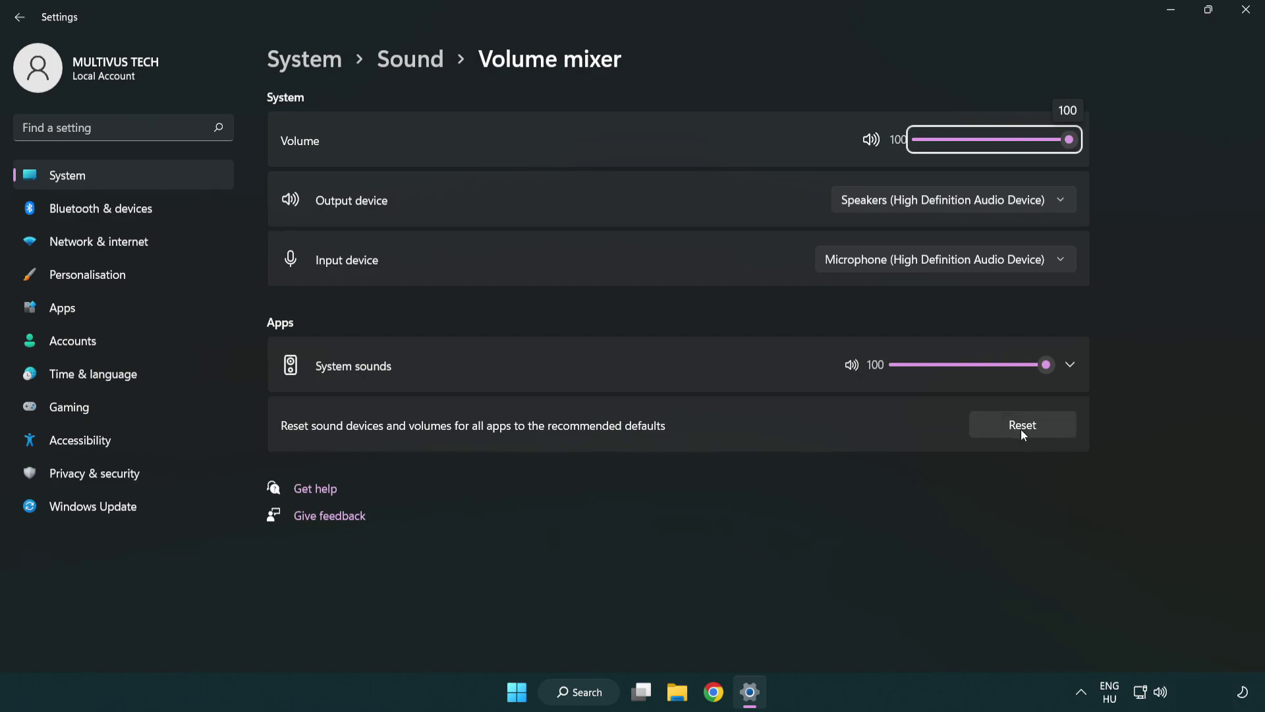
{"action": "left_click", "coordinate": [1057, 429]}
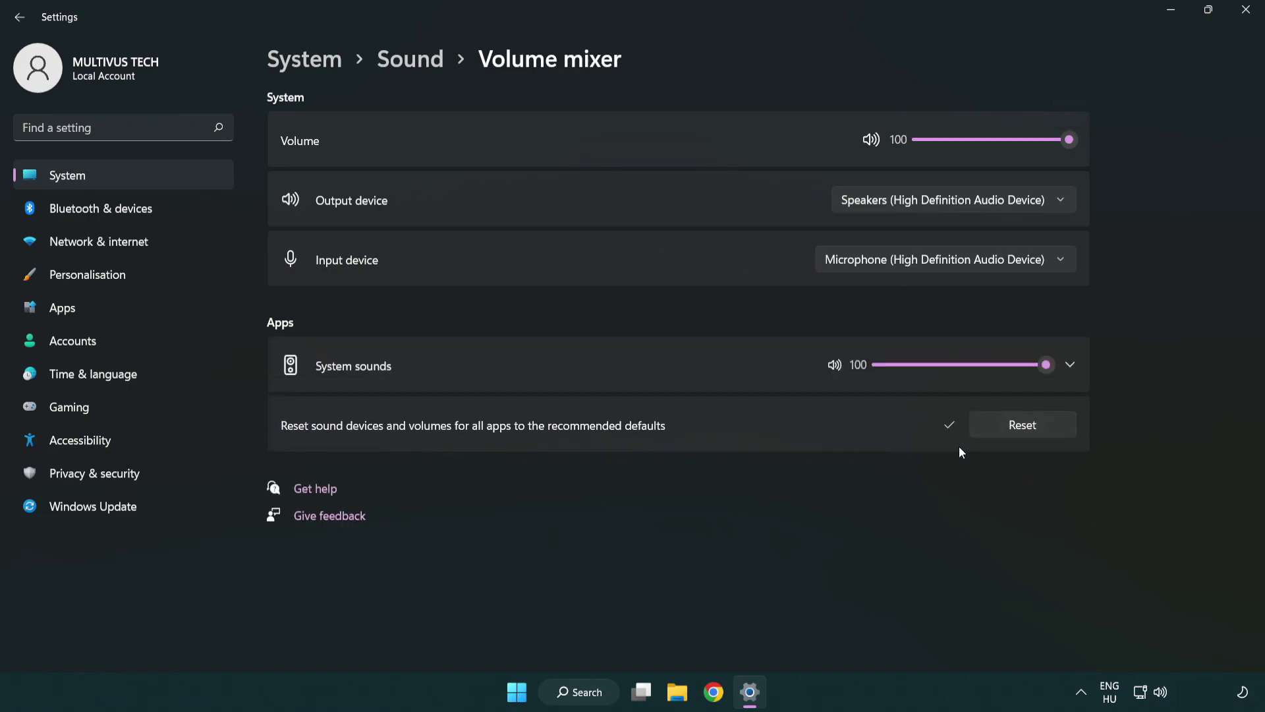
{"action": "left_click", "coordinate": [1248, 10]}
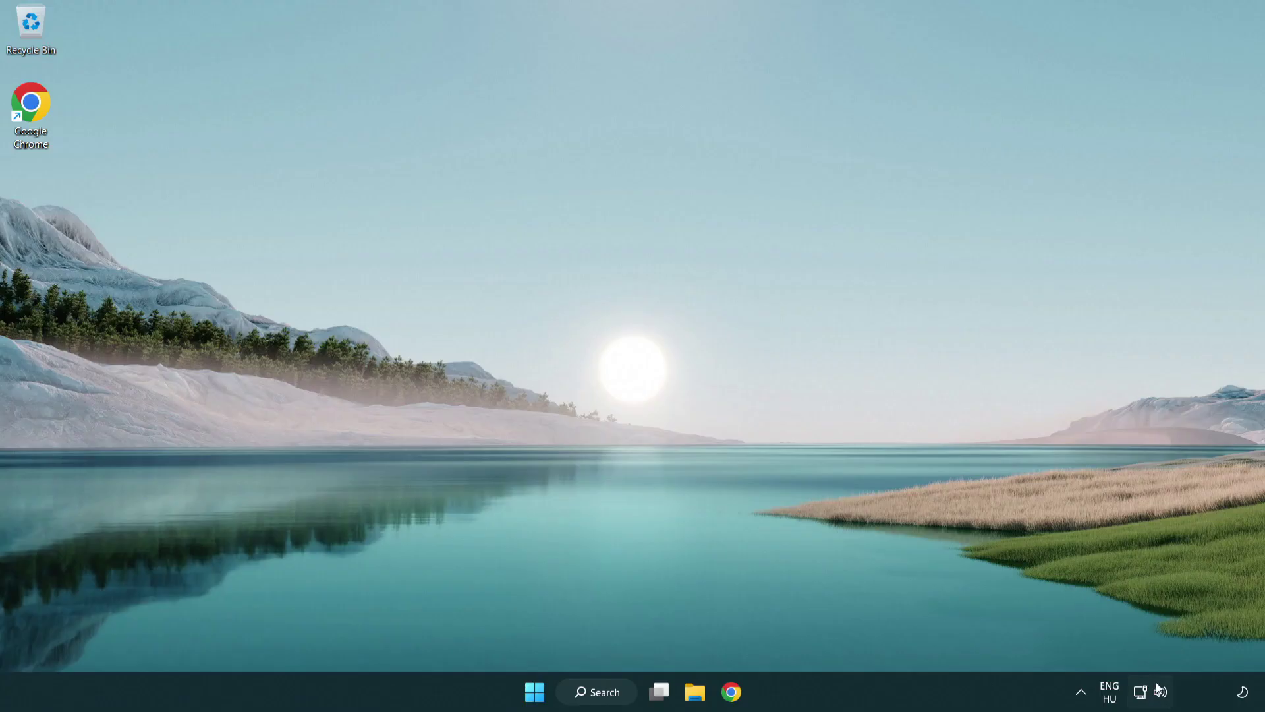
- Open System > Sound settings and raise the Speakers output volume to 100
{"action": "right_click", "coordinate": [1160, 692]}
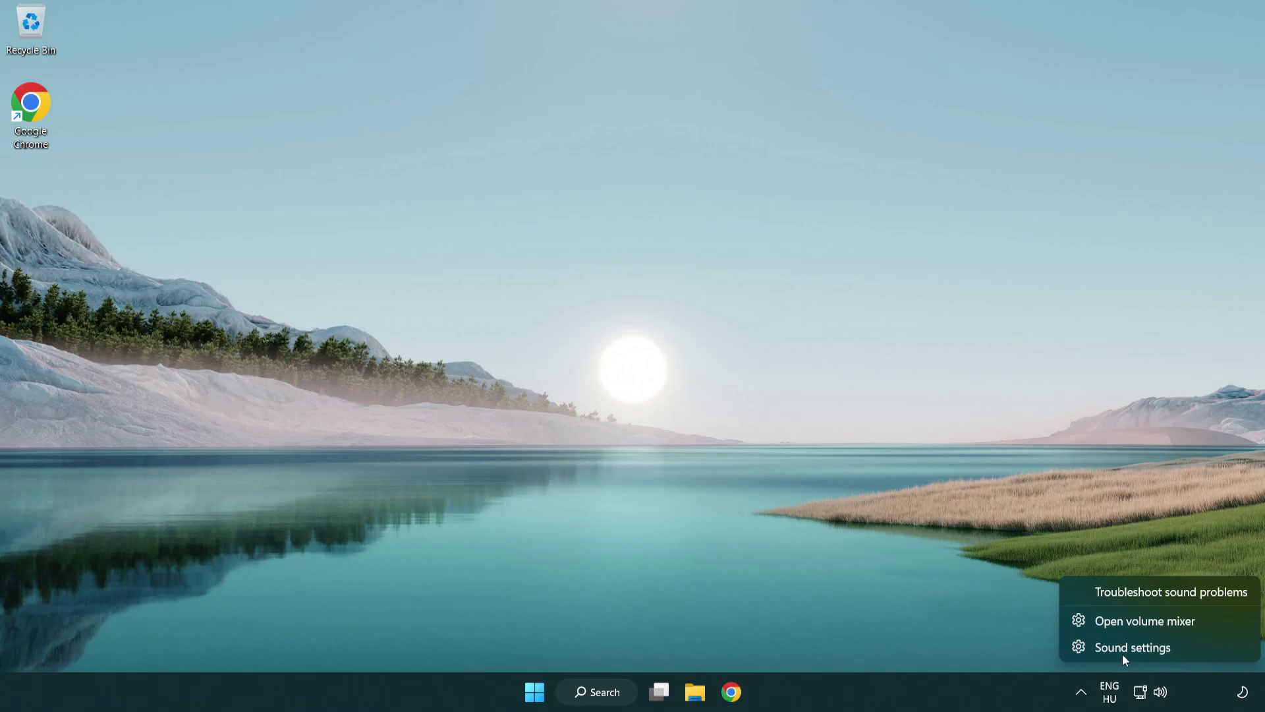
{"action": "left_click", "coordinate": [1210, 653]}
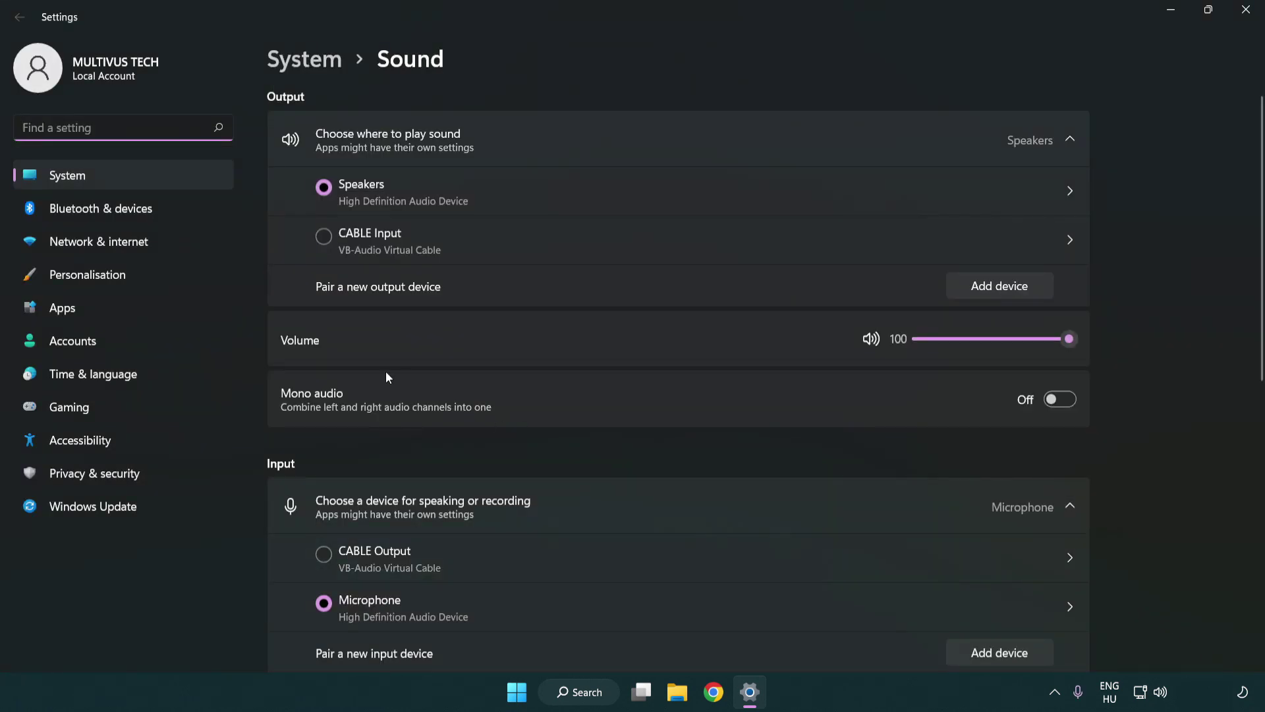
{"action": "left_click_drag", "start_coordinate": [1019, 344], "coordinate": [1129, 338]}
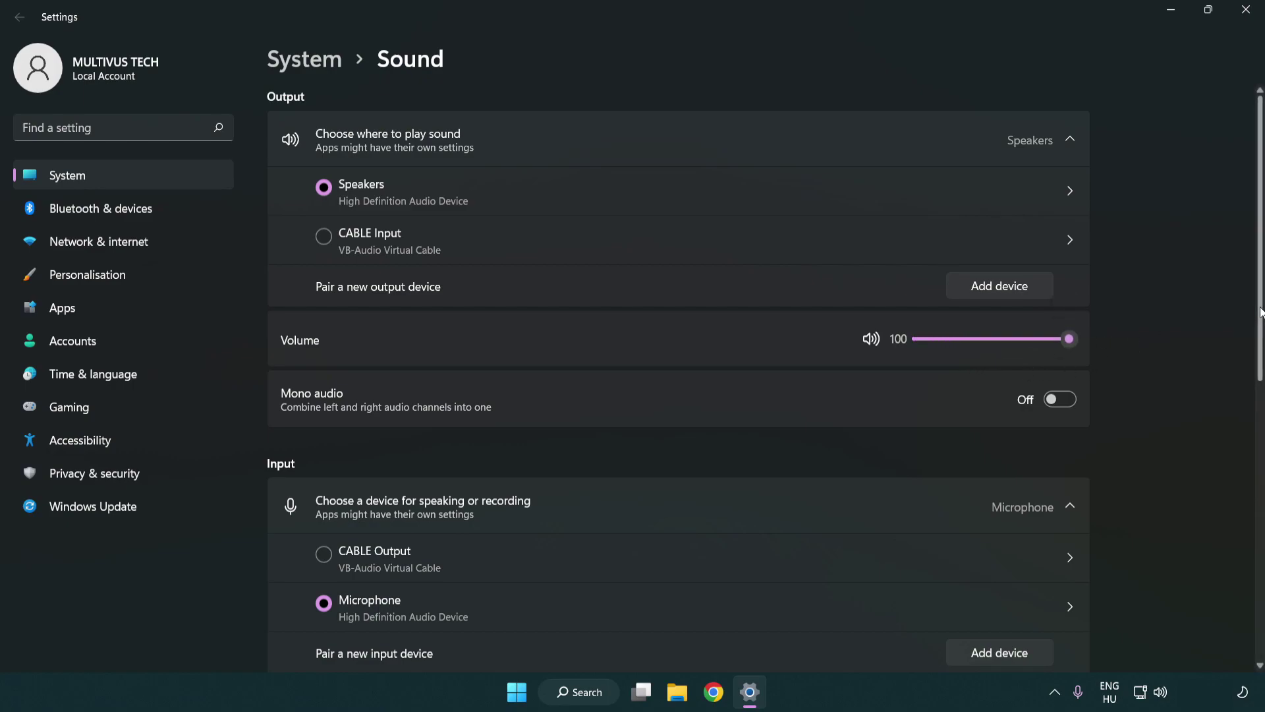
{"action": "scroll", "coordinate": [1262, 311], "scroll_direction": "down", "scroll_amount": 6}
{"action": "scroll", "coordinate": [737, 430], "scroll_direction": "down", "scroll_amount": 2}
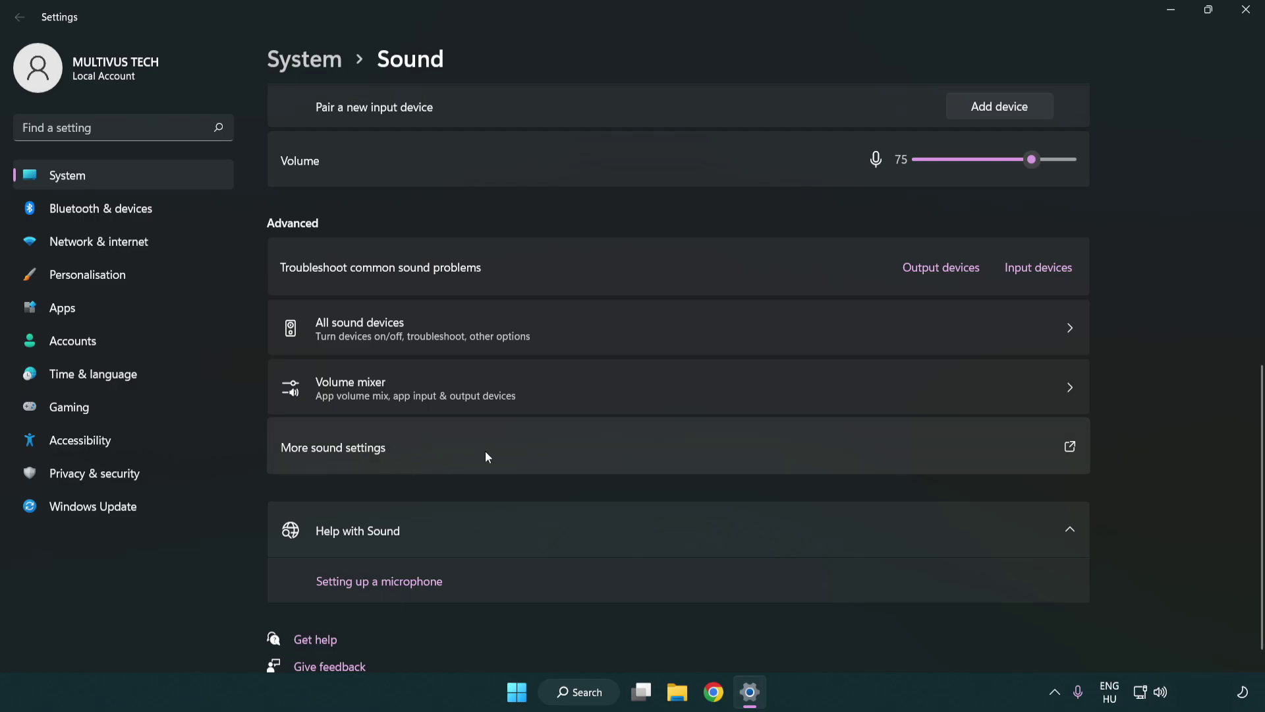
- Disable the CABLE Input playback device in the classic Sound dialog
{"action": "left_click", "coordinate": [486, 452]}
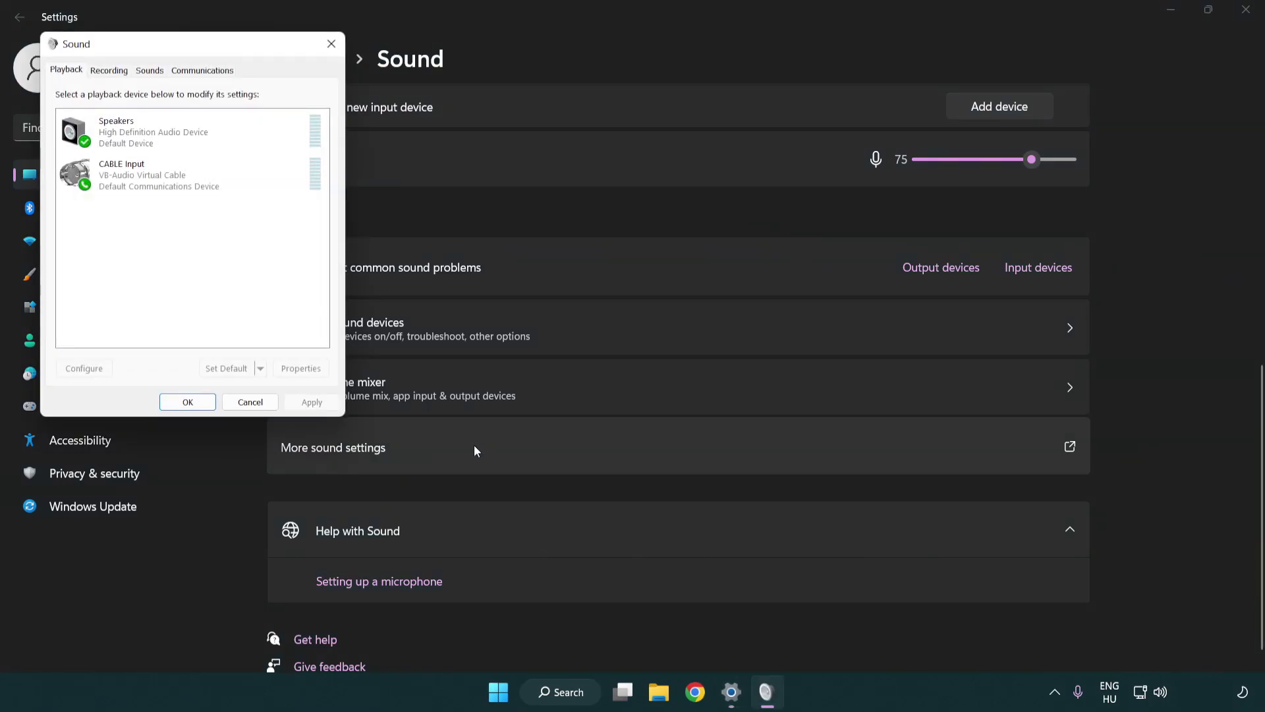
{"action": "left_click_drag", "start_coordinate": [225, 52], "coordinate": [650, 170]}
{"action": "left_click", "coordinate": [607, 303]}
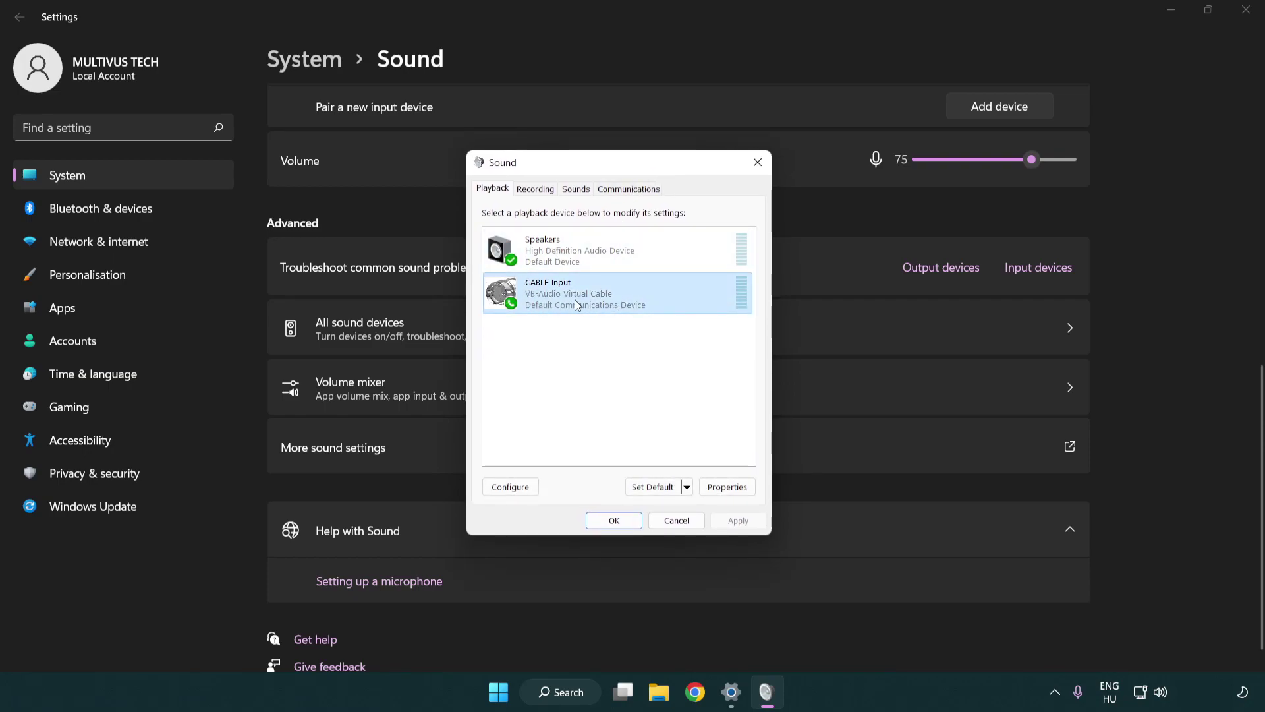
{"action": "right_click", "coordinate": [575, 304]}
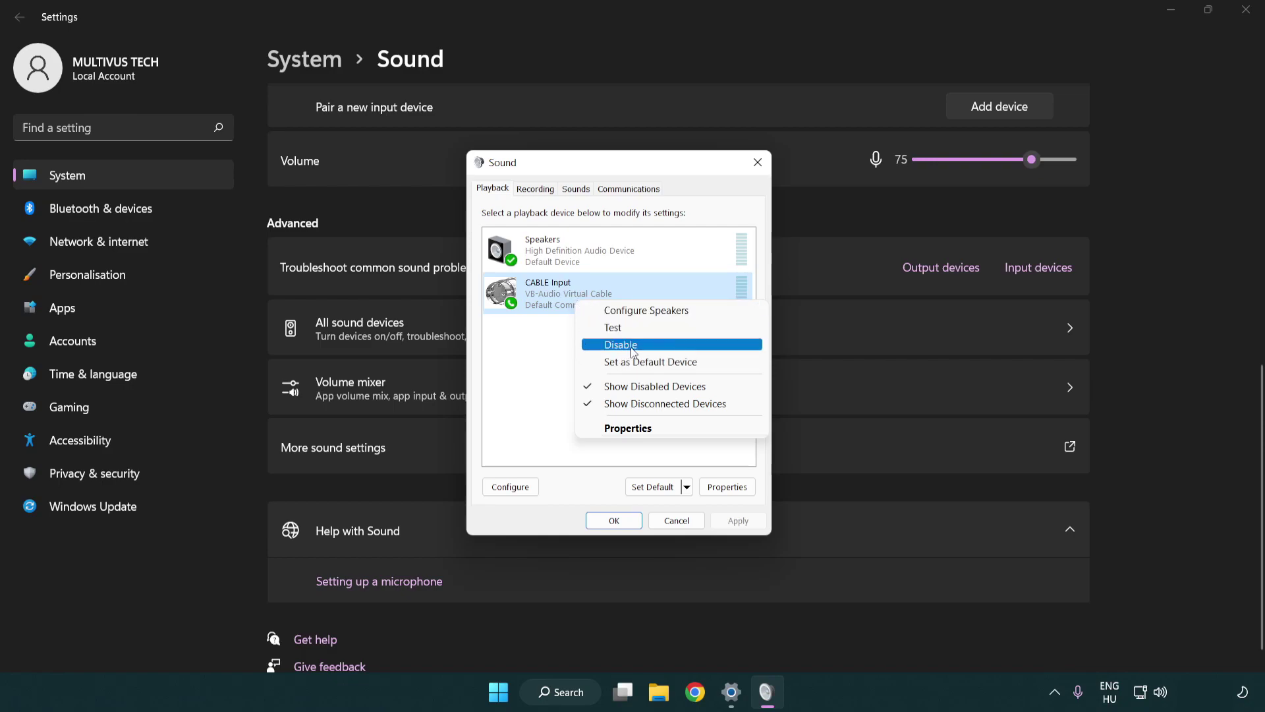
{"action": "left_click", "coordinate": [655, 345]}
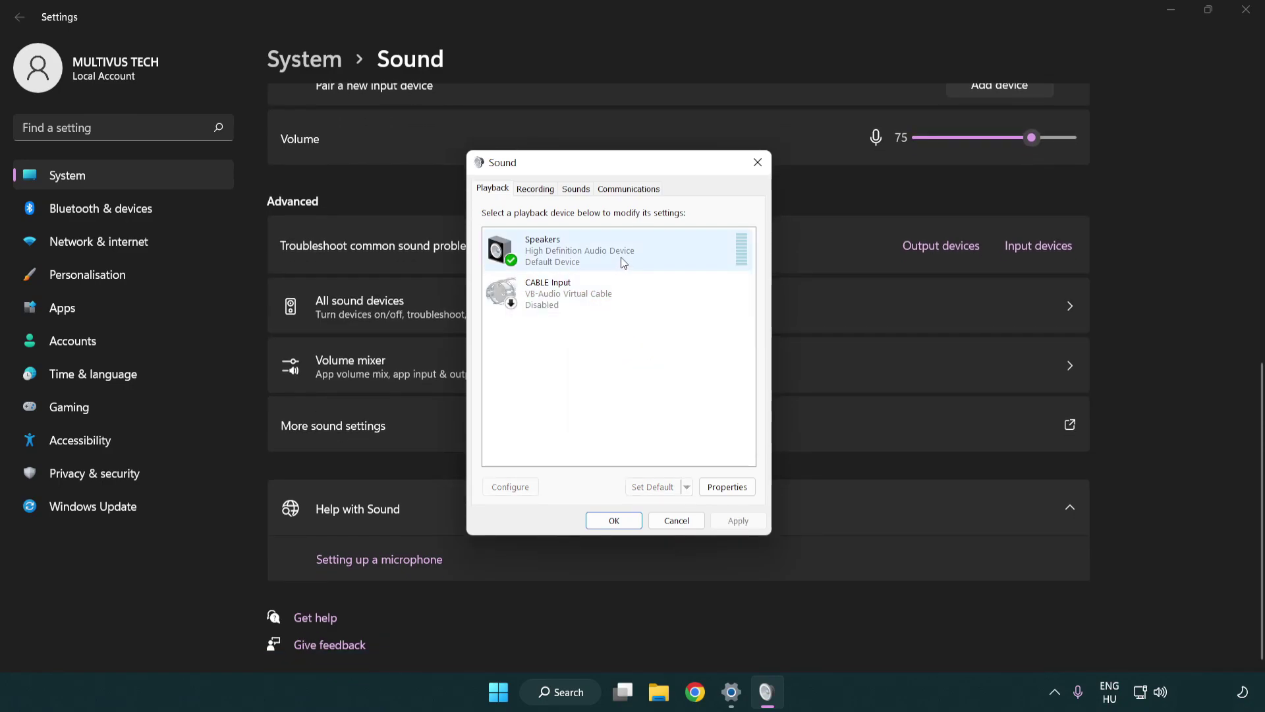
- Set up the Speakers as 7.1 Surround, keeping all optional speakers and full-range front and surround speakers
{"action": "right_click", "coordinate": [644, 251]}
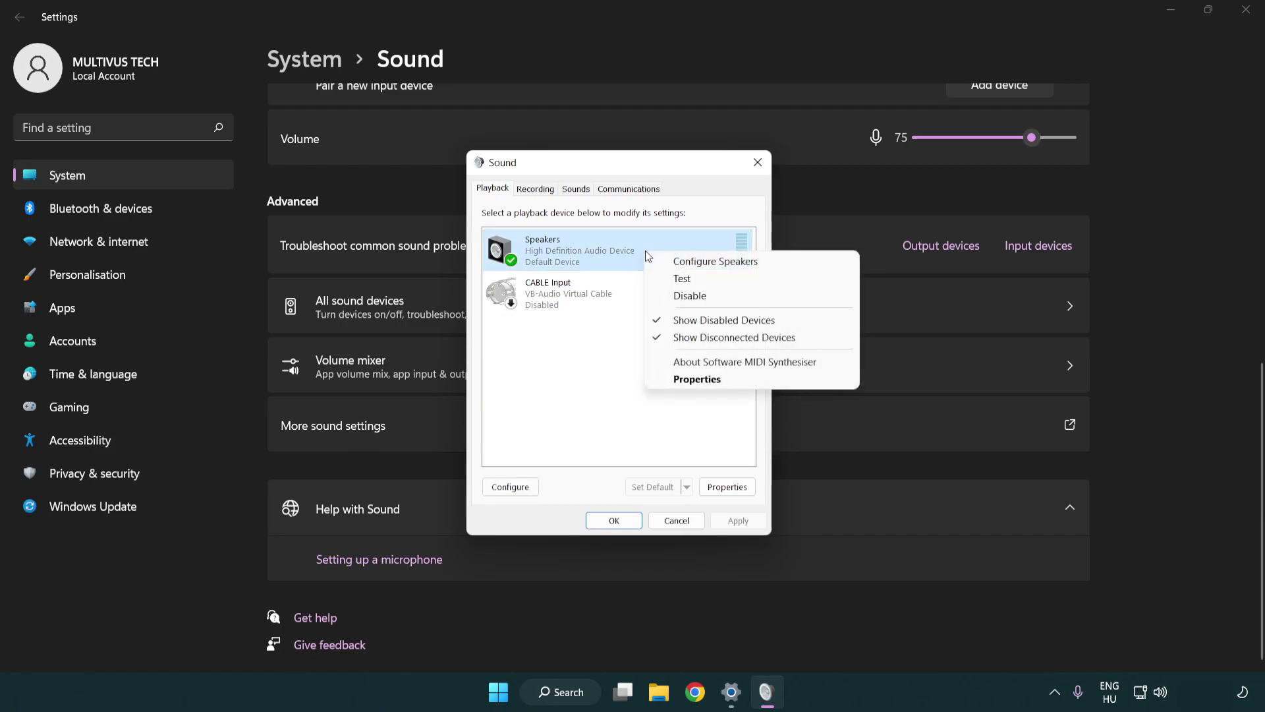
{"action": "left_click", "coordinate": [696, 263]}
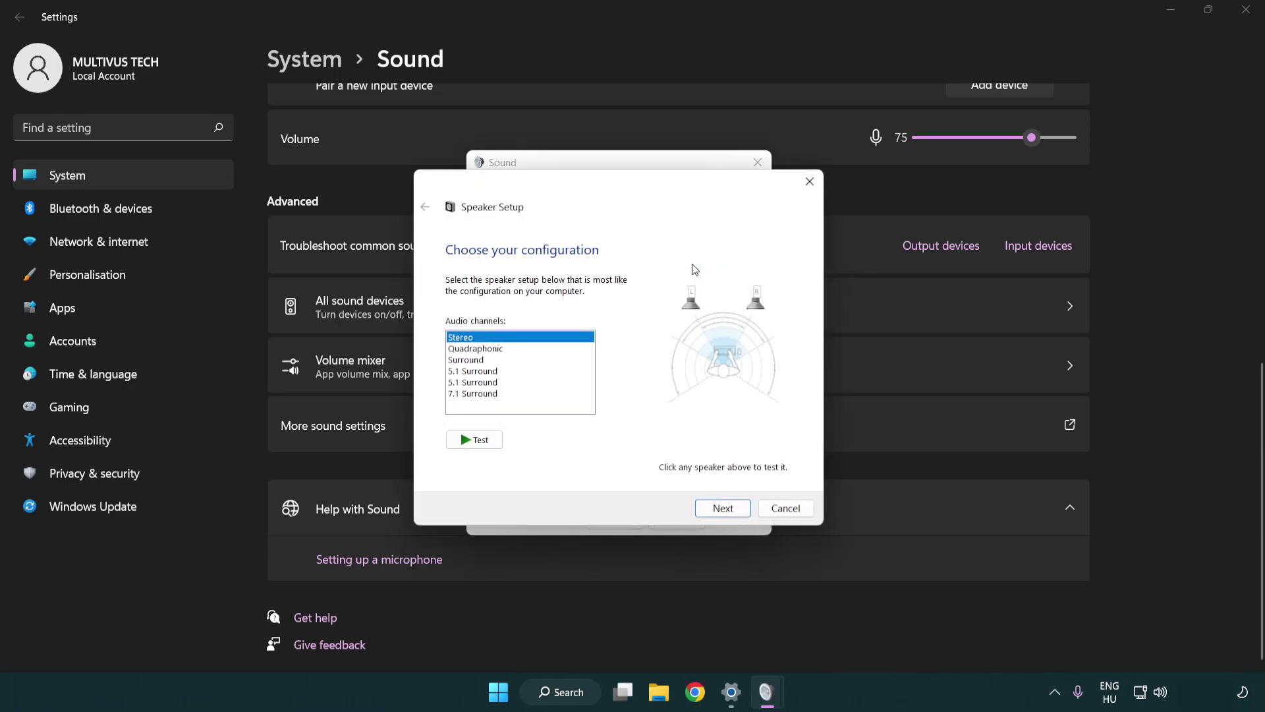
{"action": "left_click", "coordinate": [504, 371]}
{"action": "left_click", "coordinate": [503, 394]}
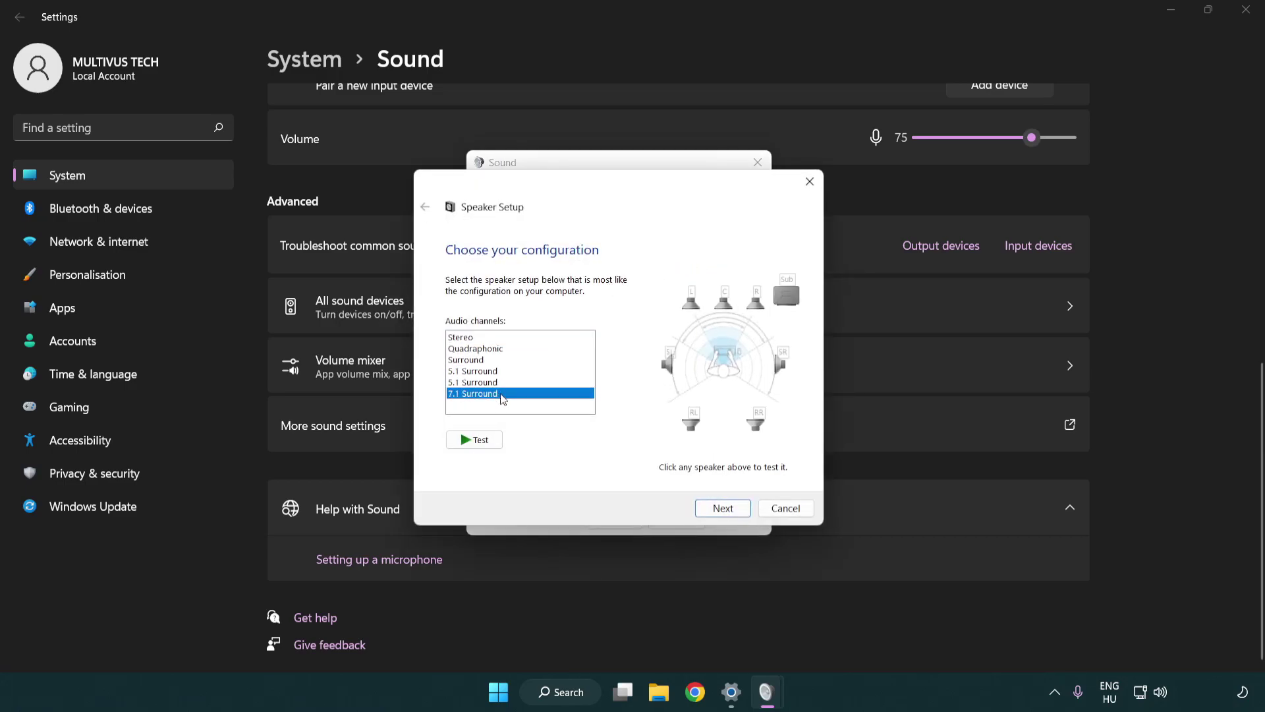
{"action": "left_click", "coordinate": [723, 508]}
{"action": "left_click", "coordinate": [722, 508]}
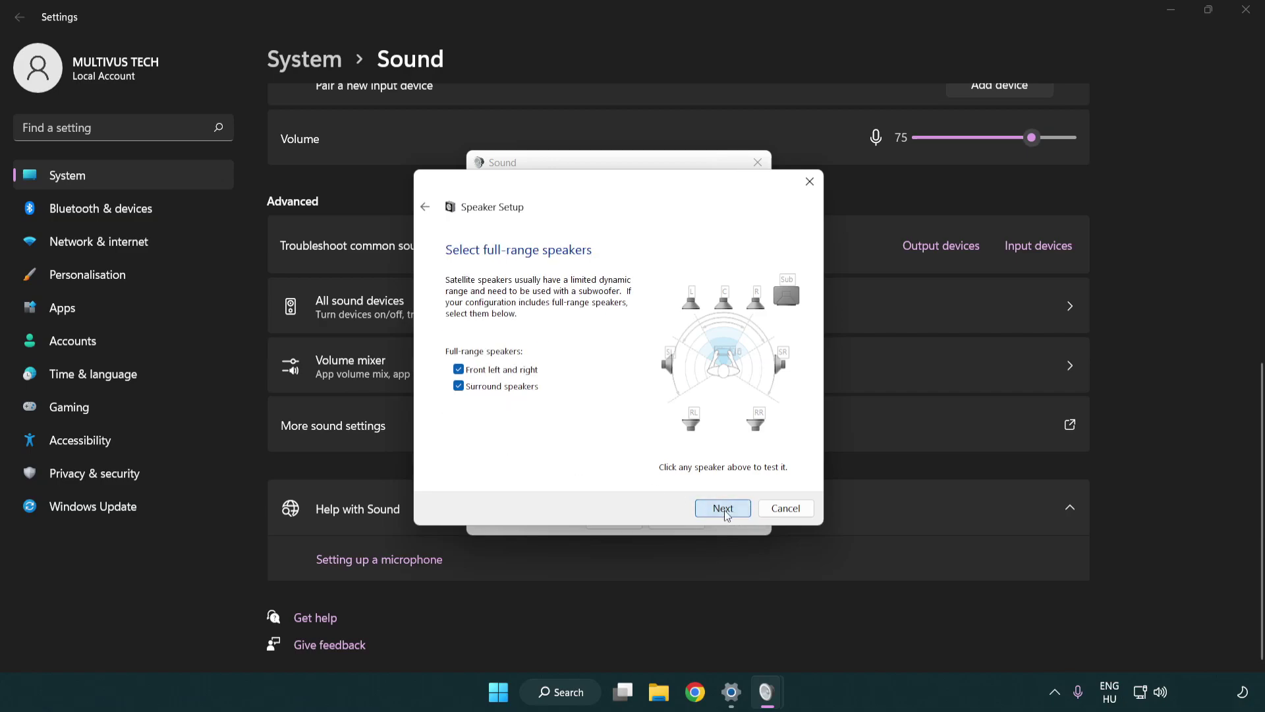
{"action": "left_click", "coordinate": [706, 506]}
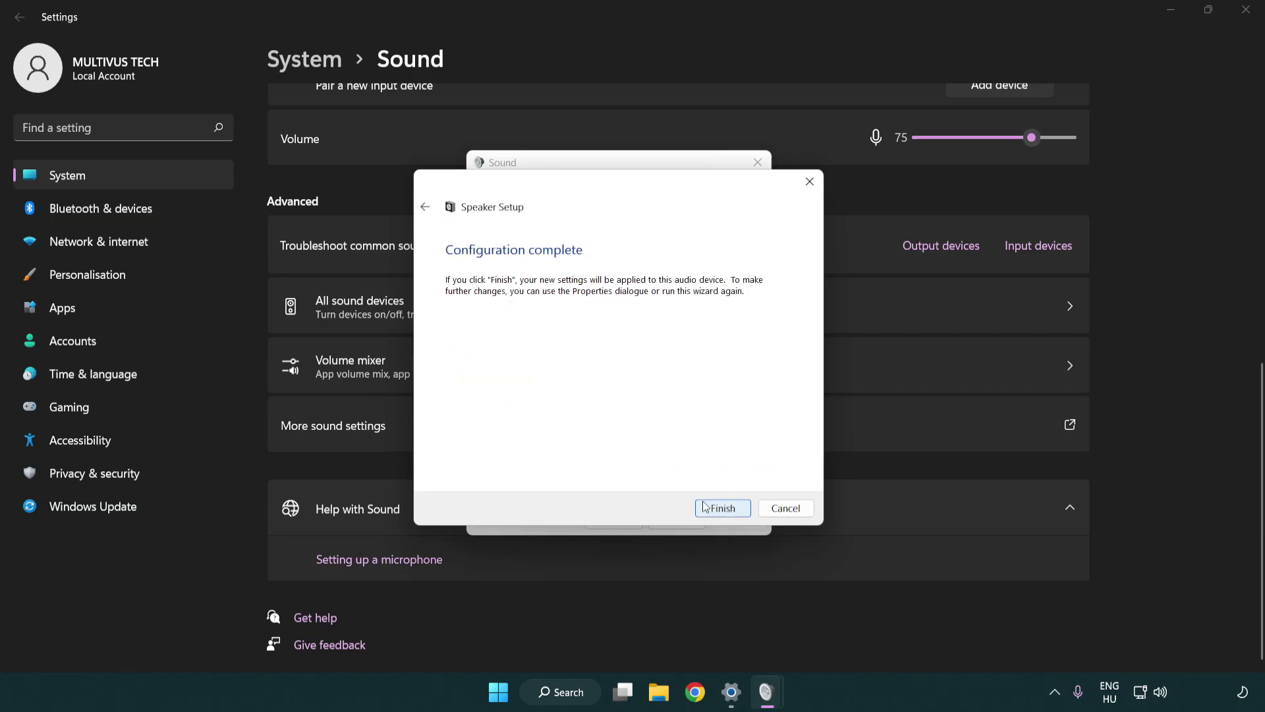
{"action": "left_click", "coordinate": [710, 508]}
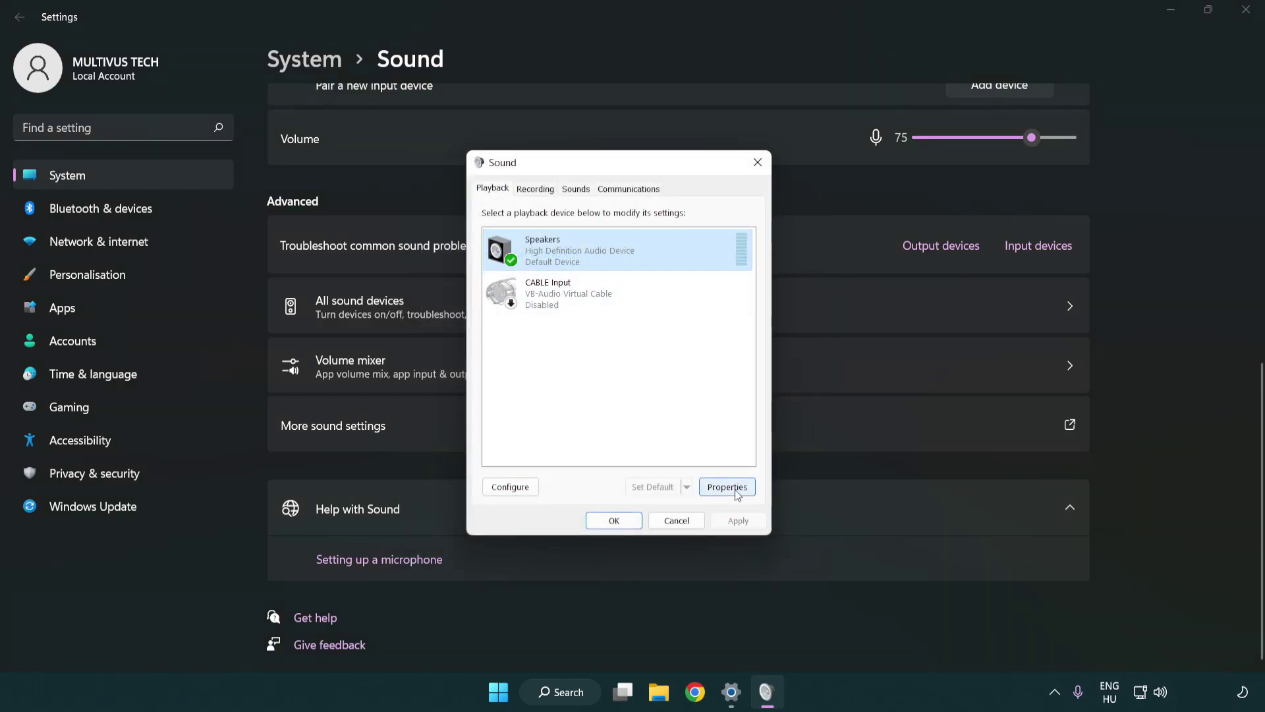
- Turn off all audio enhancements in Speakers Properties
{"action": "left_click", "coordinate": [728, 487]}
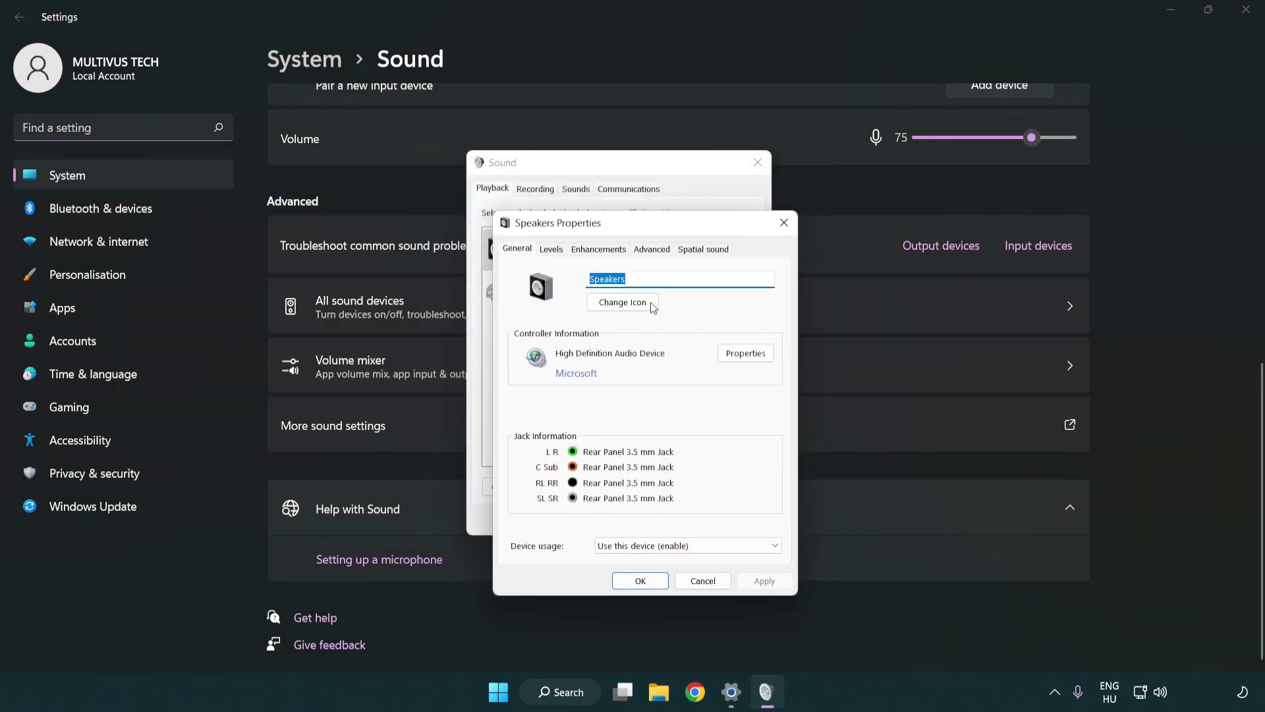
{"action": "left_click_drag", "start_coordinate": [639, 226], "coordinate": [617, 174]}
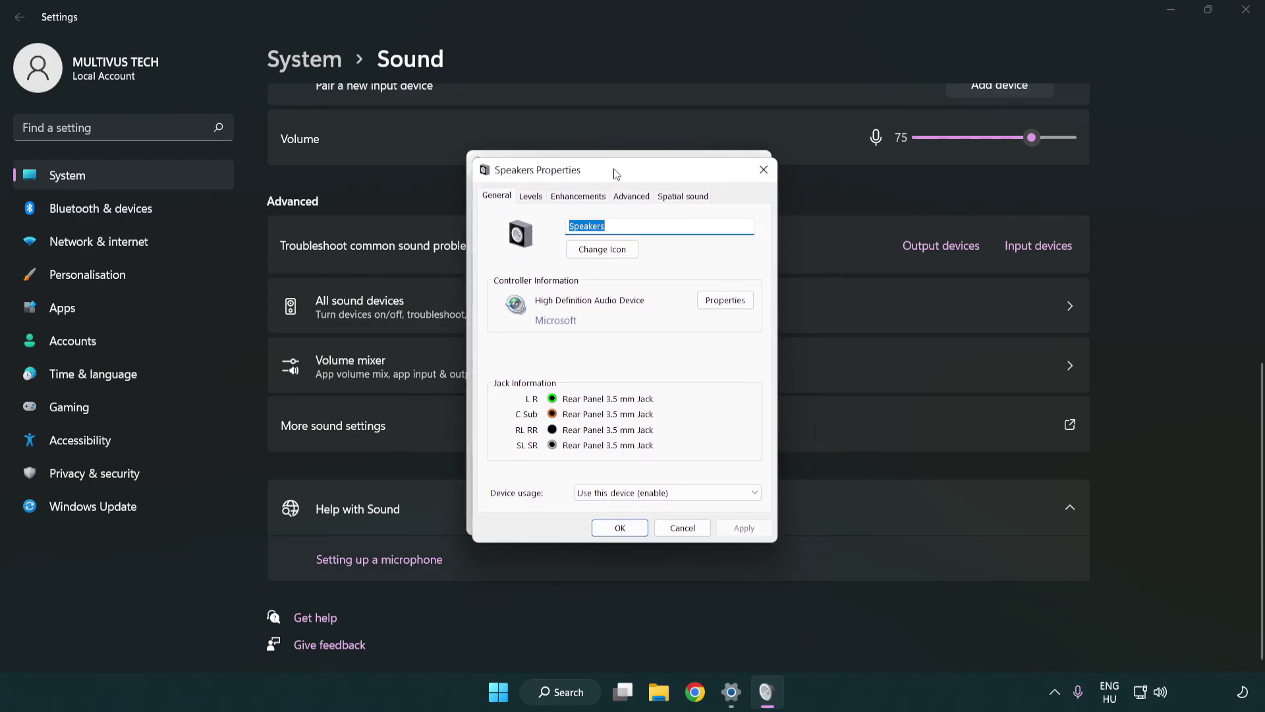
{"action": "left_click", "coordinate": [584, 195]}
{"action": "left_click", "coordinate": [499, 264]}
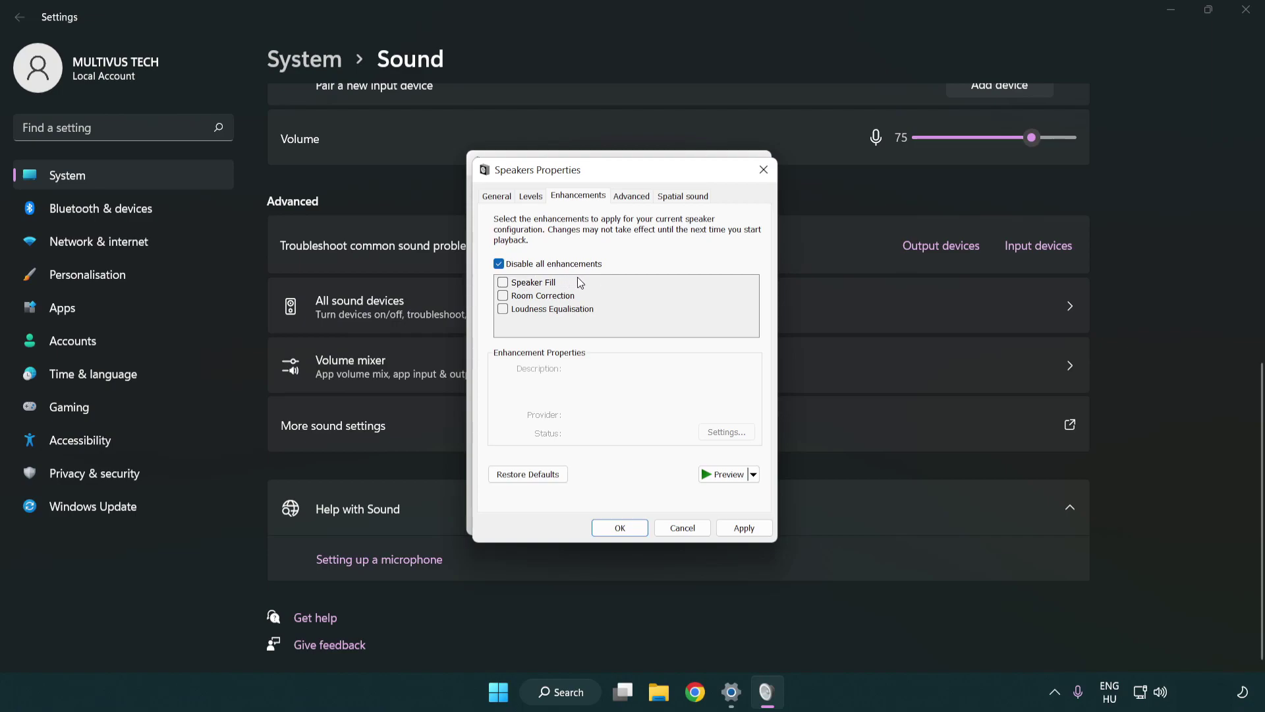
- Apply 16 bit, 48000 Hz (DVD Quality) as the default format and close the sound dialogs
{"action": "left_click", "coordinate": [634, 197]}
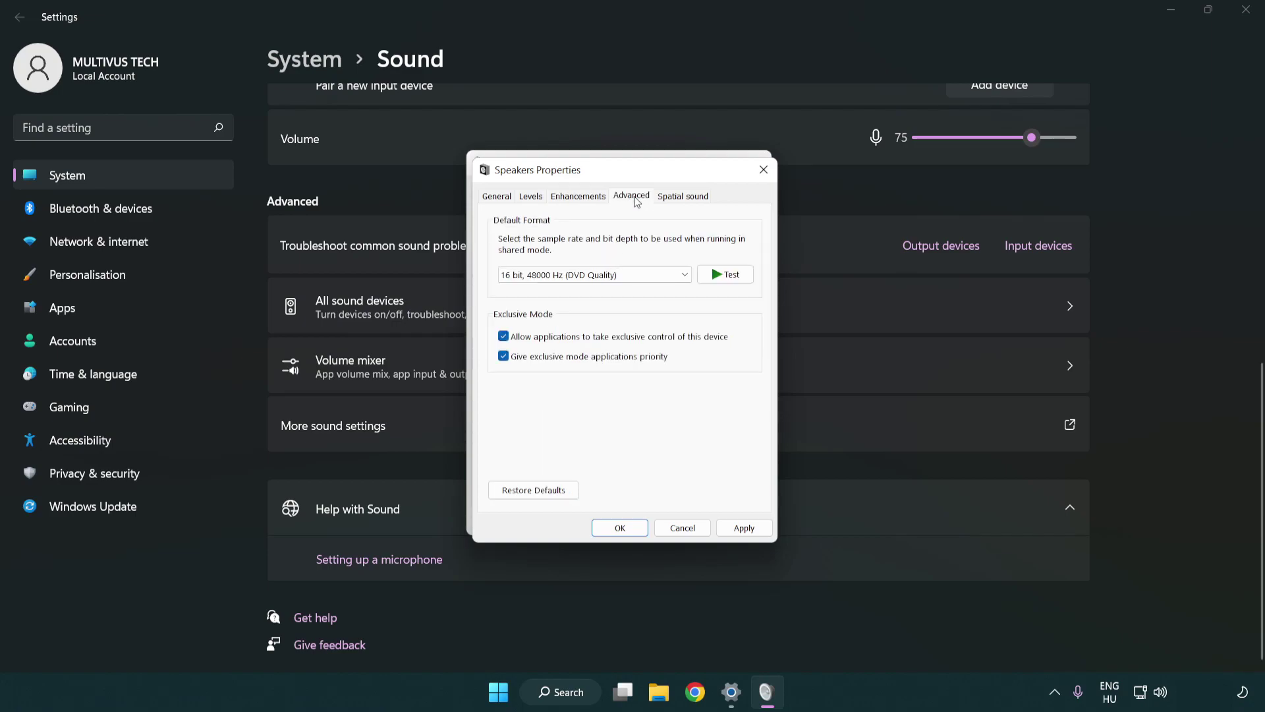
{"action": "left_click", "coordinate": [560, 275]}
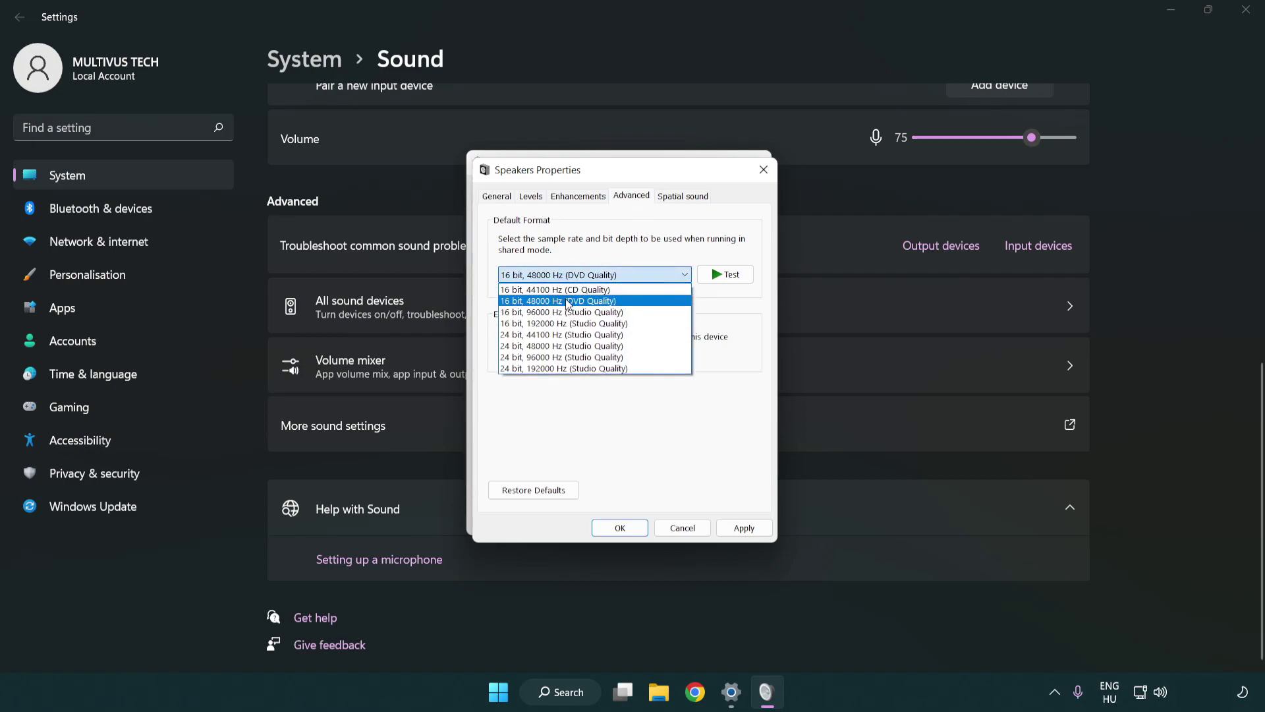
{"action": "left_click", "coordinate": [569, 301]}
{"action": "left_click", "coordinate": [741, 529]}
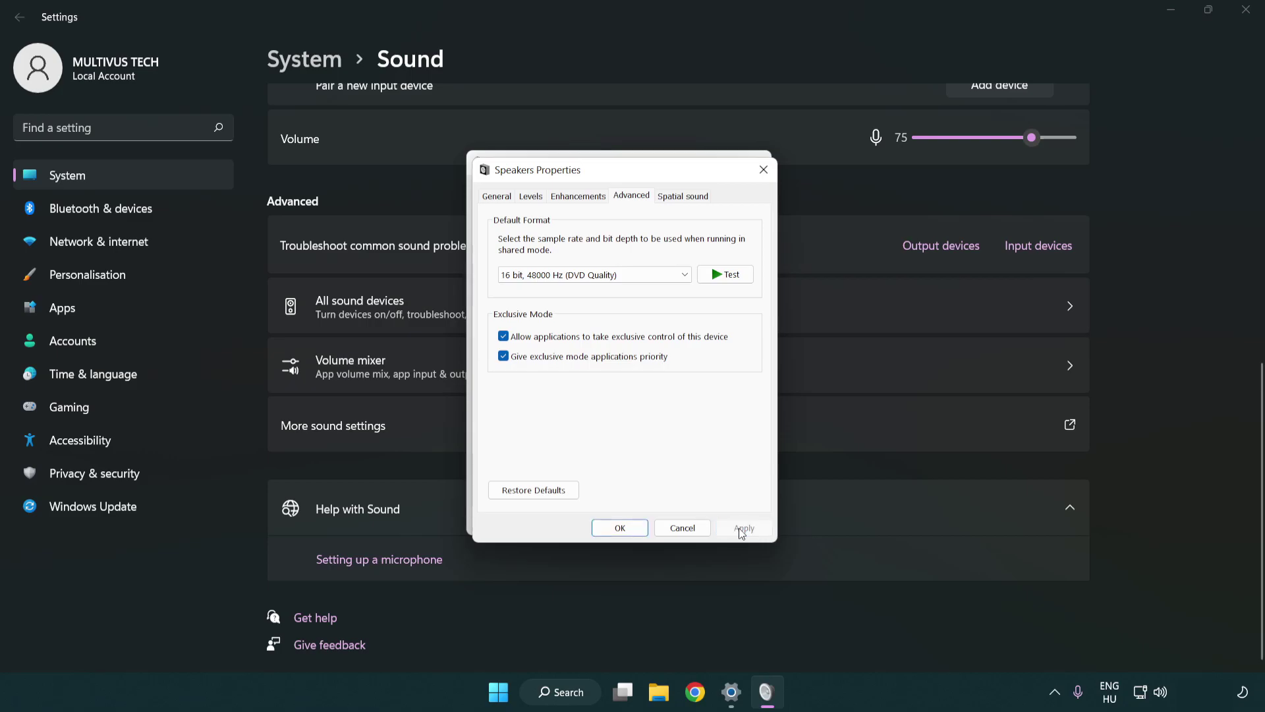
{"action": "left_click", "coordinate": [620, 528]}
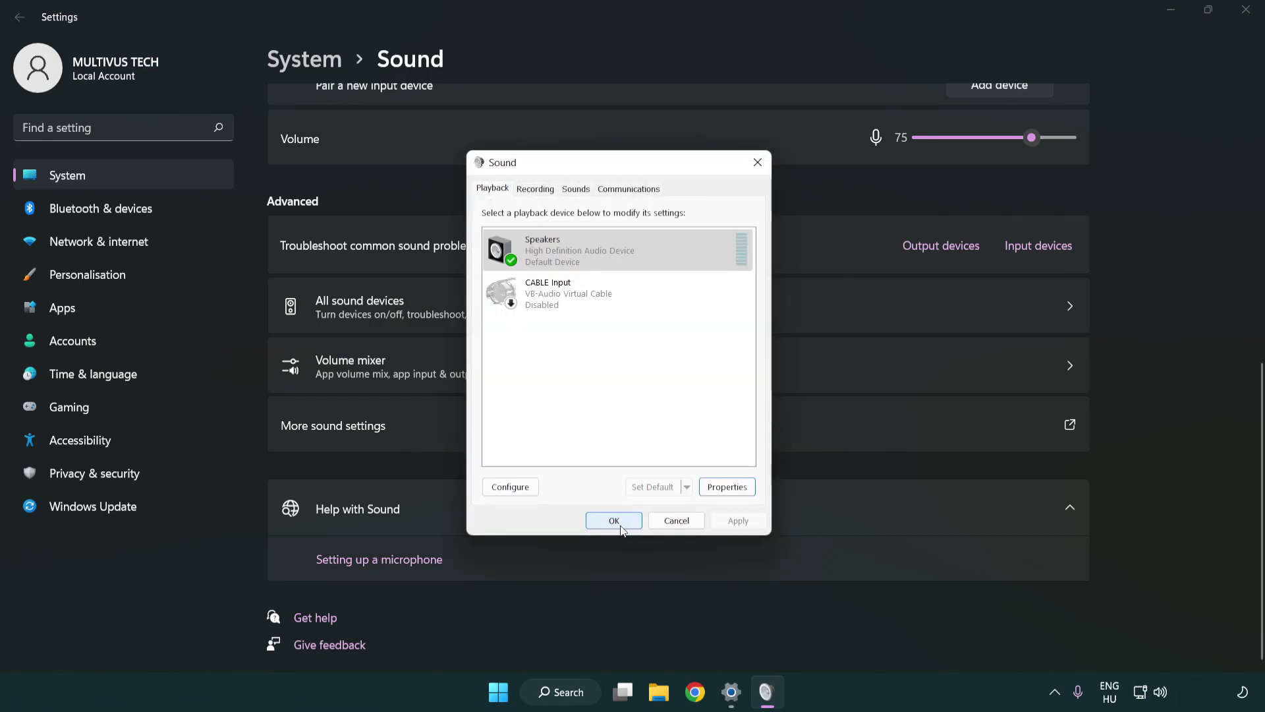
{"action": "left_click", "coordinate": [615, 525]}
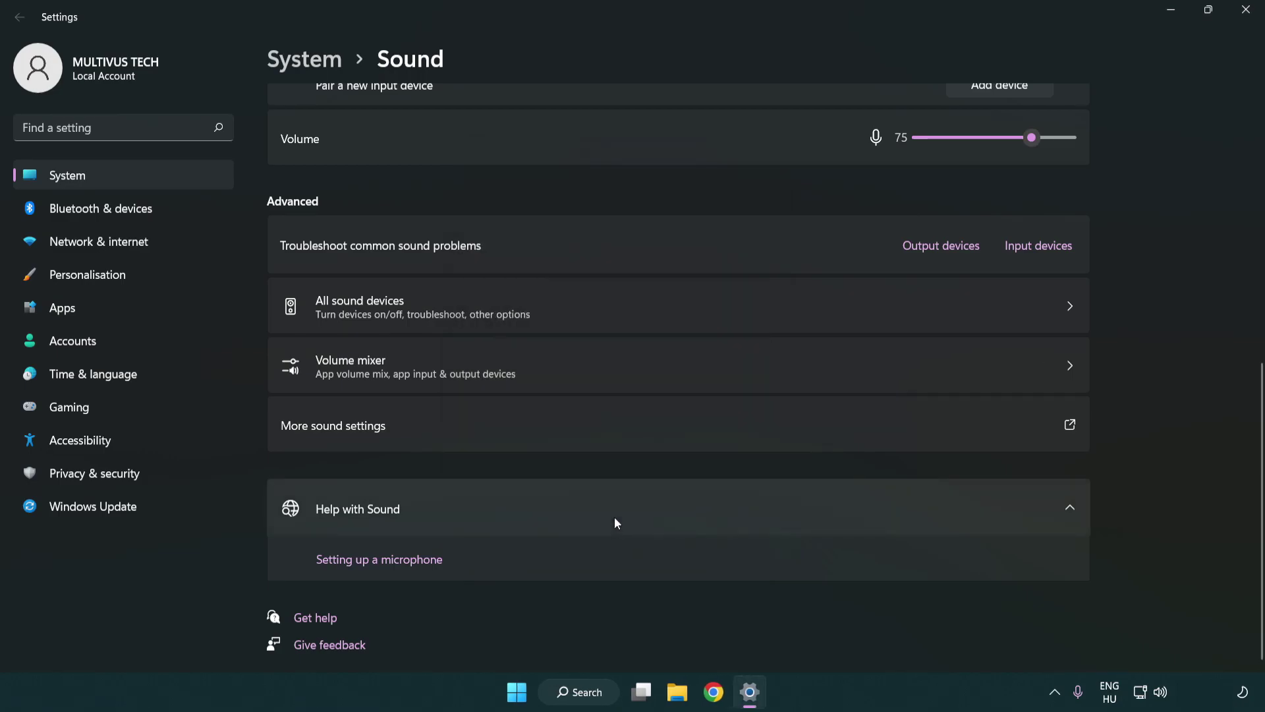
- Close Settings and search Windows for 'device manager'
{"action": "left_click", "coordinate": [1246, 24]}
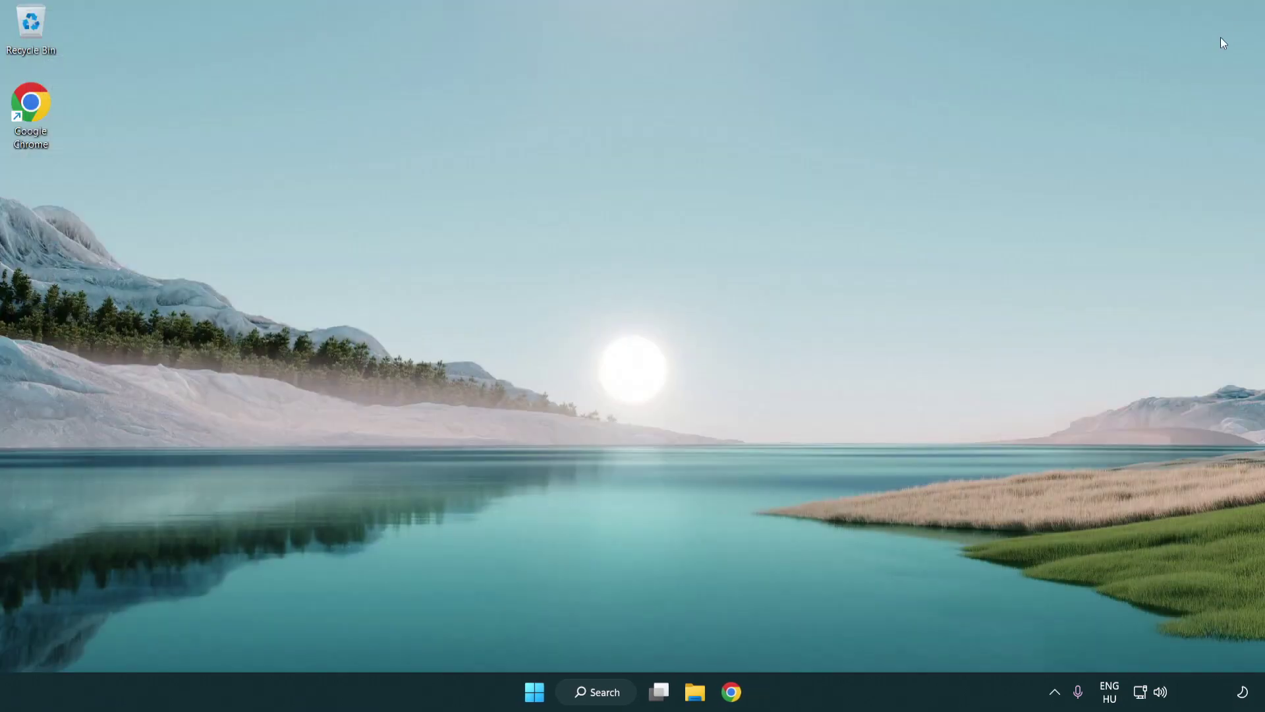
{"action": "left_click", "coordinate": [535, 692]}
{"action": "left_click", "coordinate": [840, 638]}
{"action": "left_click", "coordinate": [611, 702]}
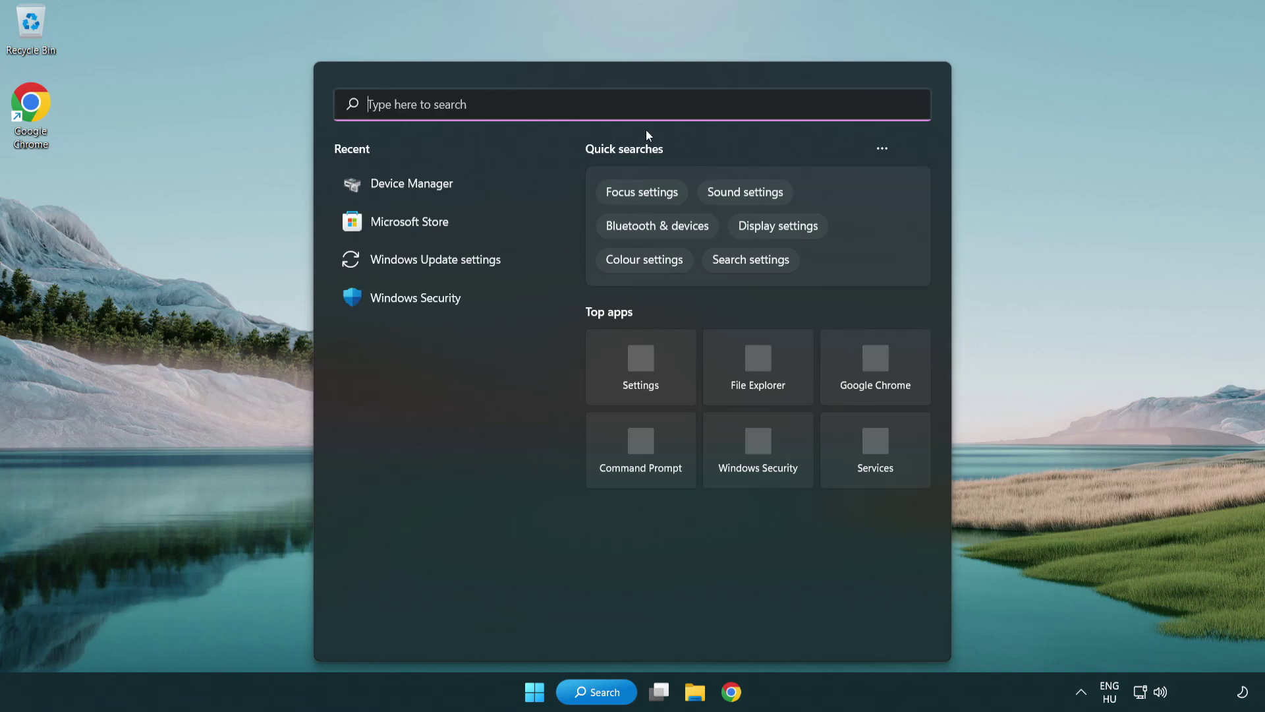
{"action": "type", "text": "device manager"}
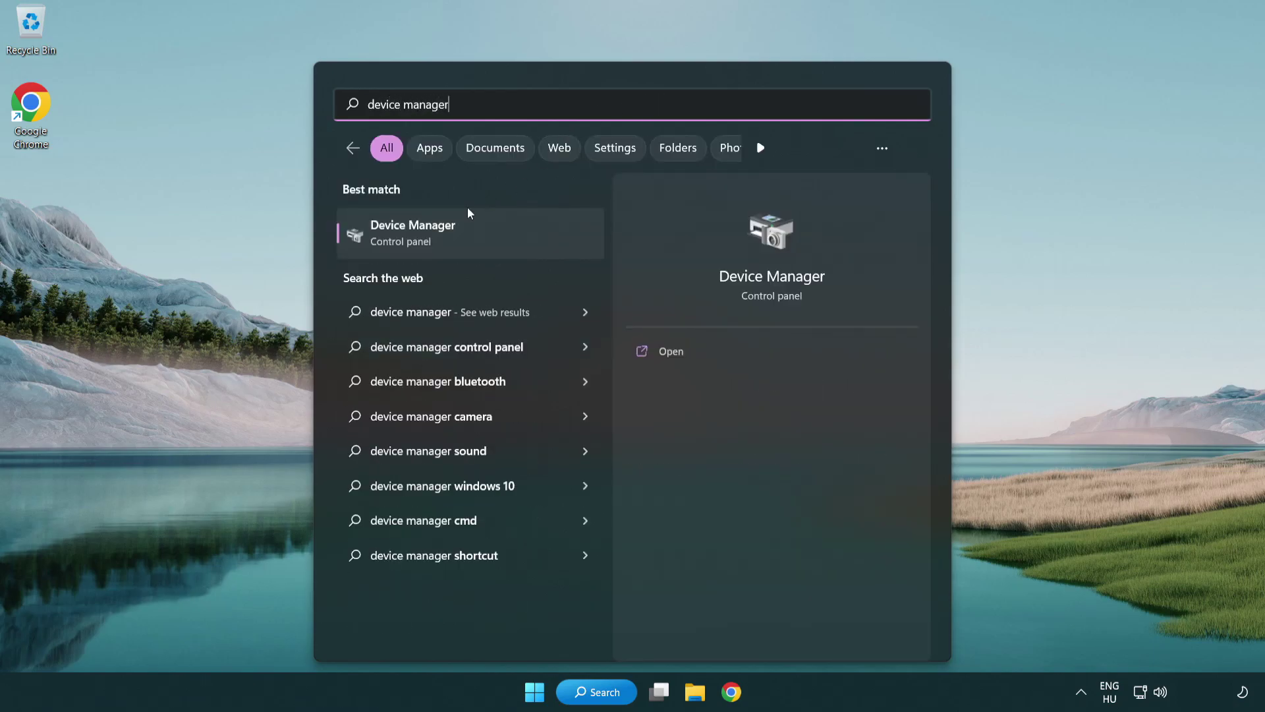
- Expand Sound, video and game controllers in Device Manager and bring up High Definition Audio Device's actions
{"action": "left_click", "coordinate": [519, 242]}
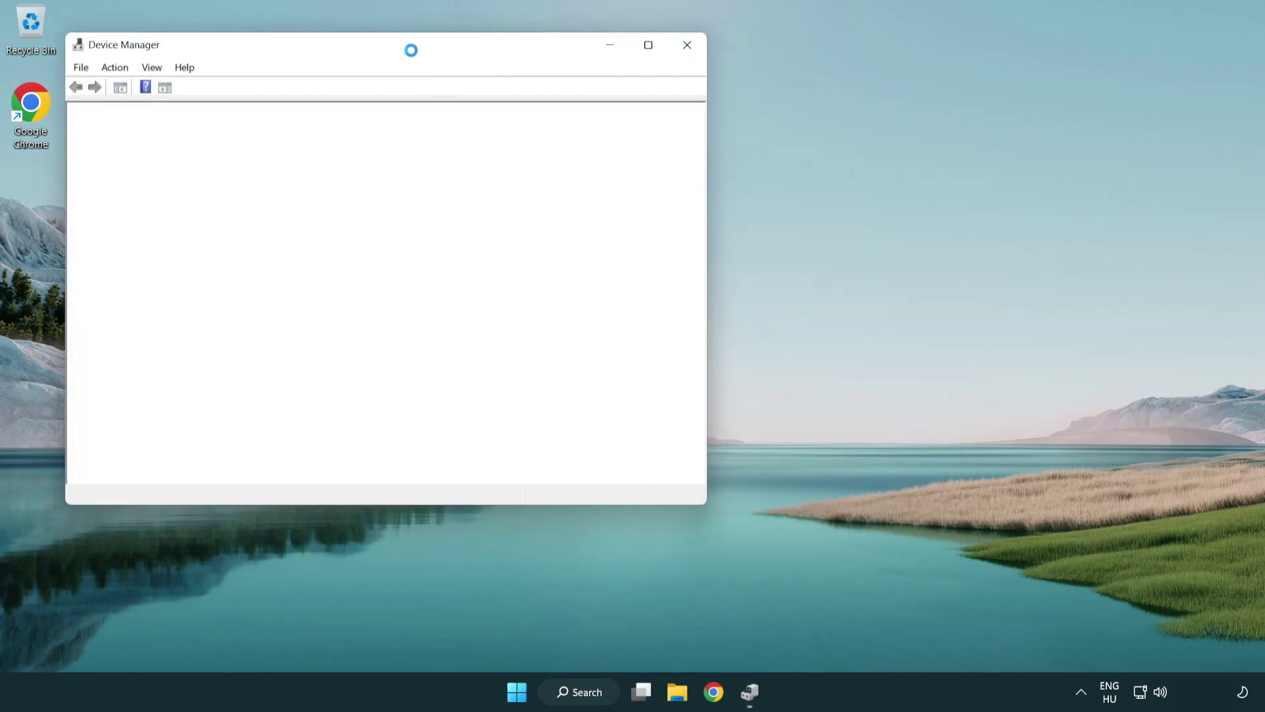
{"action": "left_click_drag", "start_coordinate": [400, 46], "coordinate": [639, 117]}
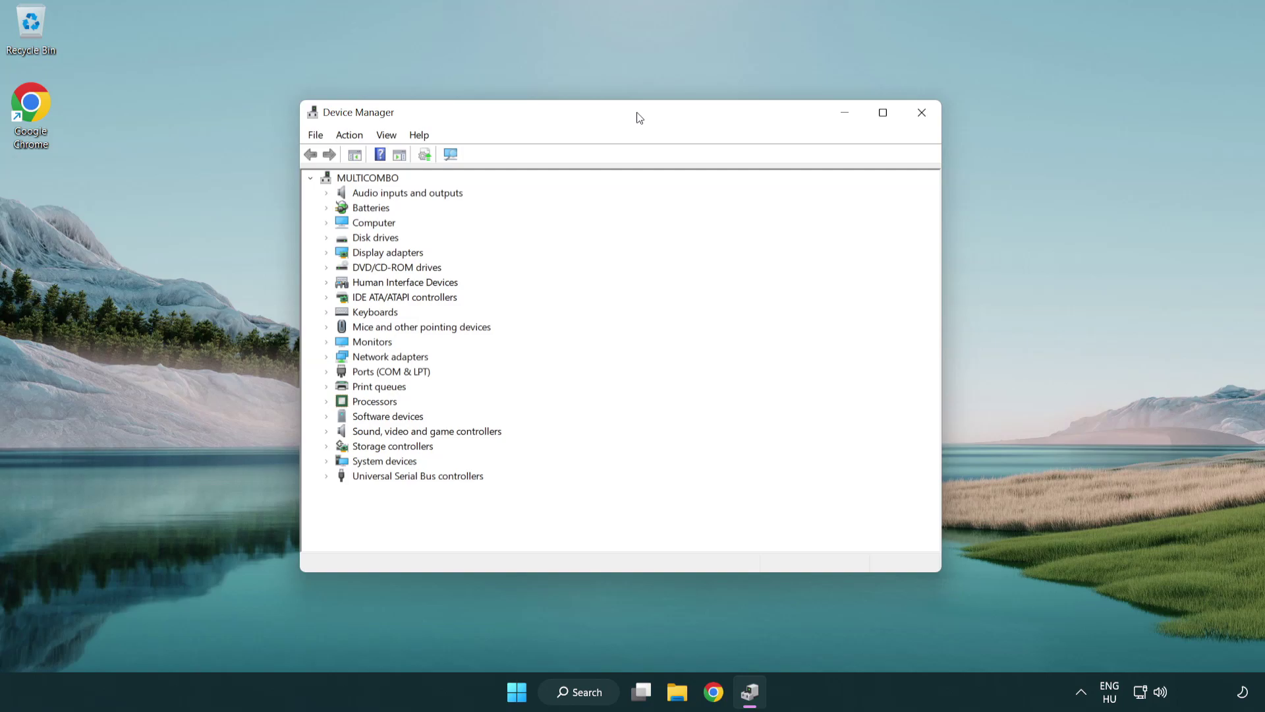
{"action": "left_click", "coordinate": [369, 432]}
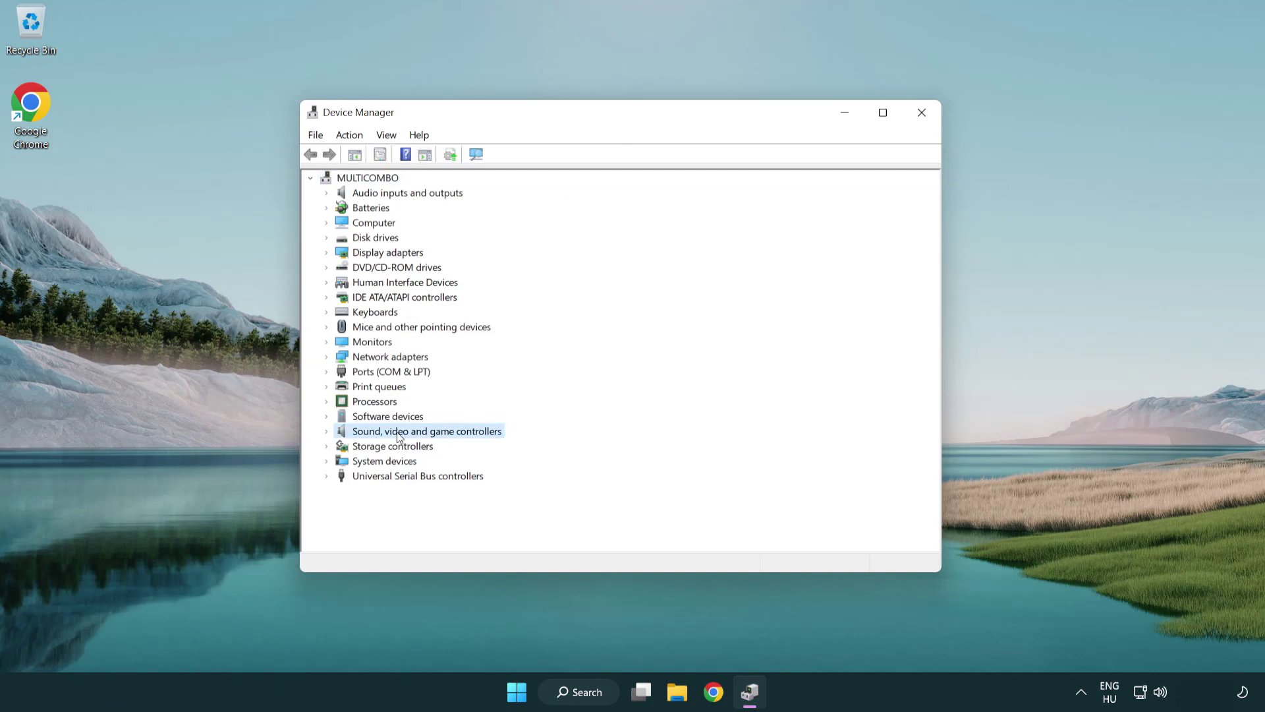
{"action": "left_click", "coordinate": [326, 432]}
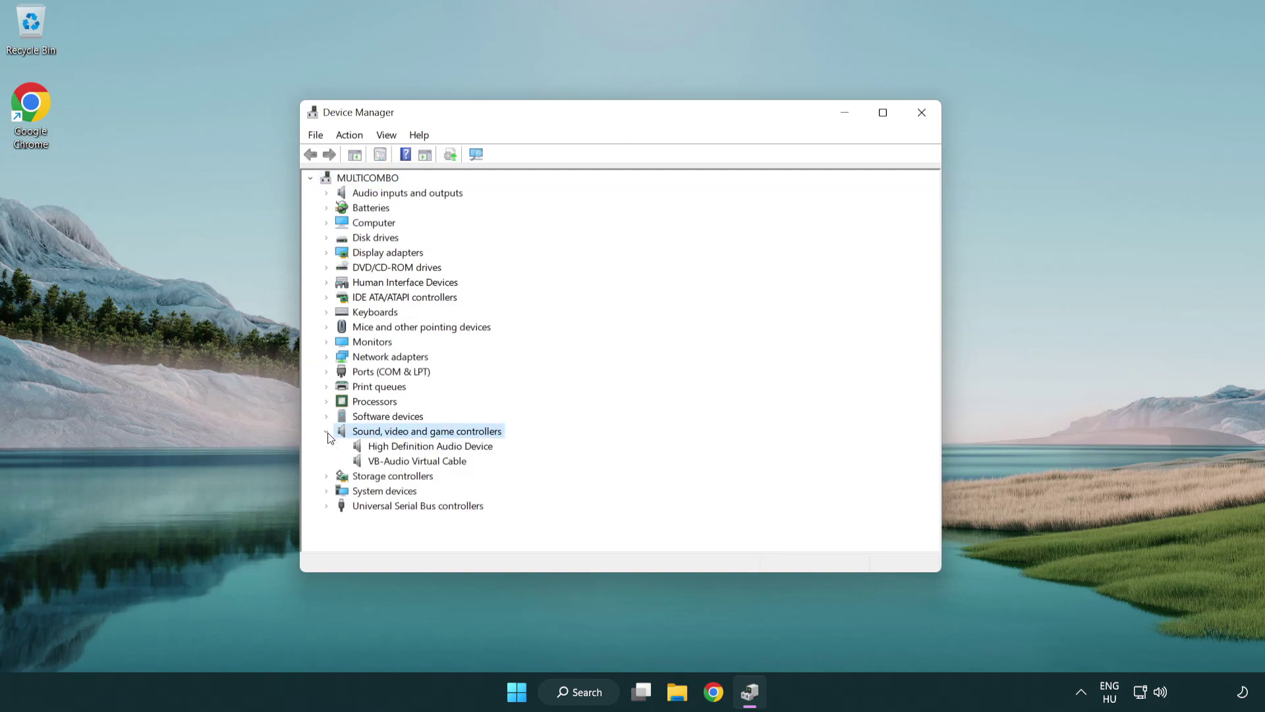
{"action": "left_click", "coordinate": [393, 449]}
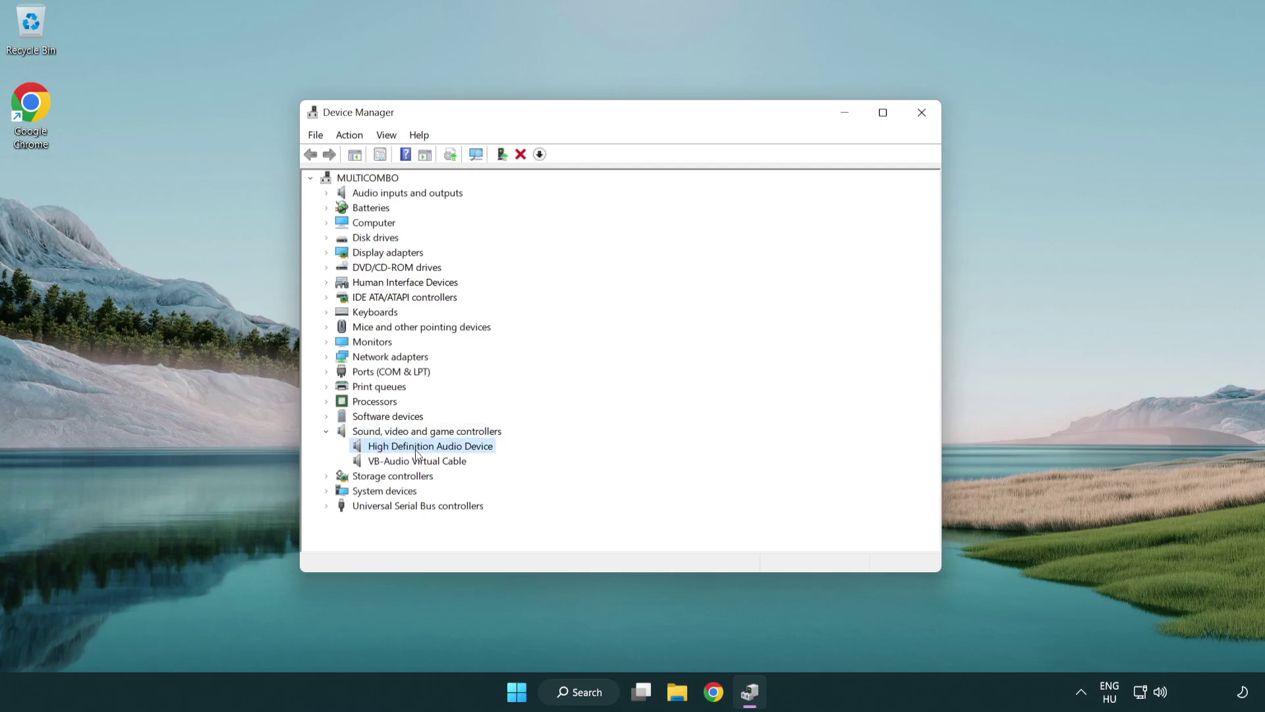
{"action": "right_click", "coordinate": [443, 448]}
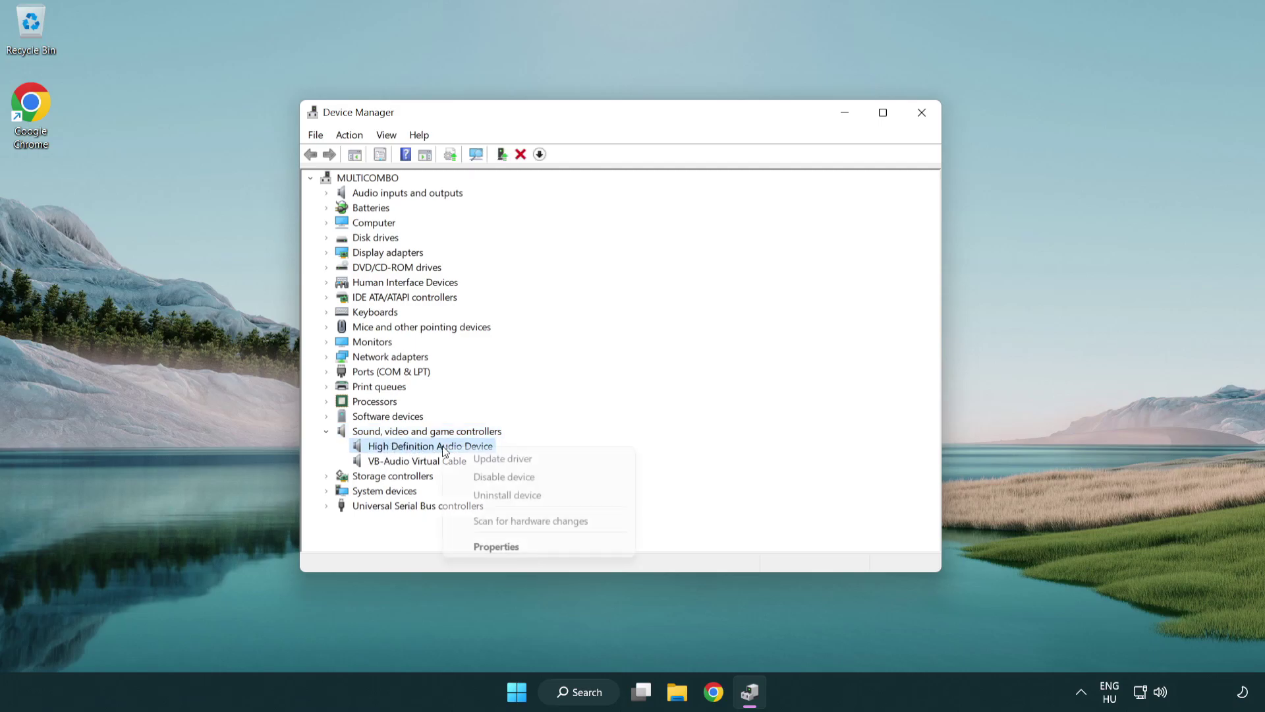
- Update the High Definition Audio Device driver by picking it from the local driver list and confirming the warning
{"action": "left_click", "coordinate": [545, 458]}
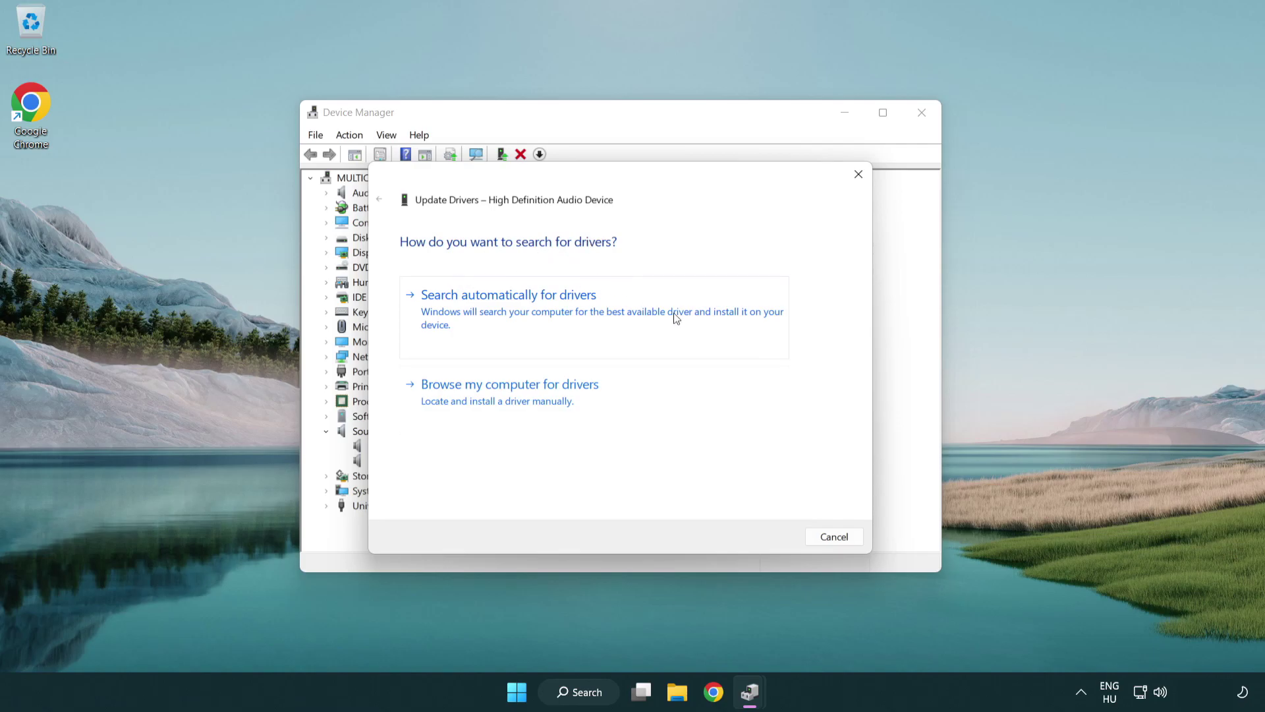
{"action": "left_click", "coordinate": [512, 413]}
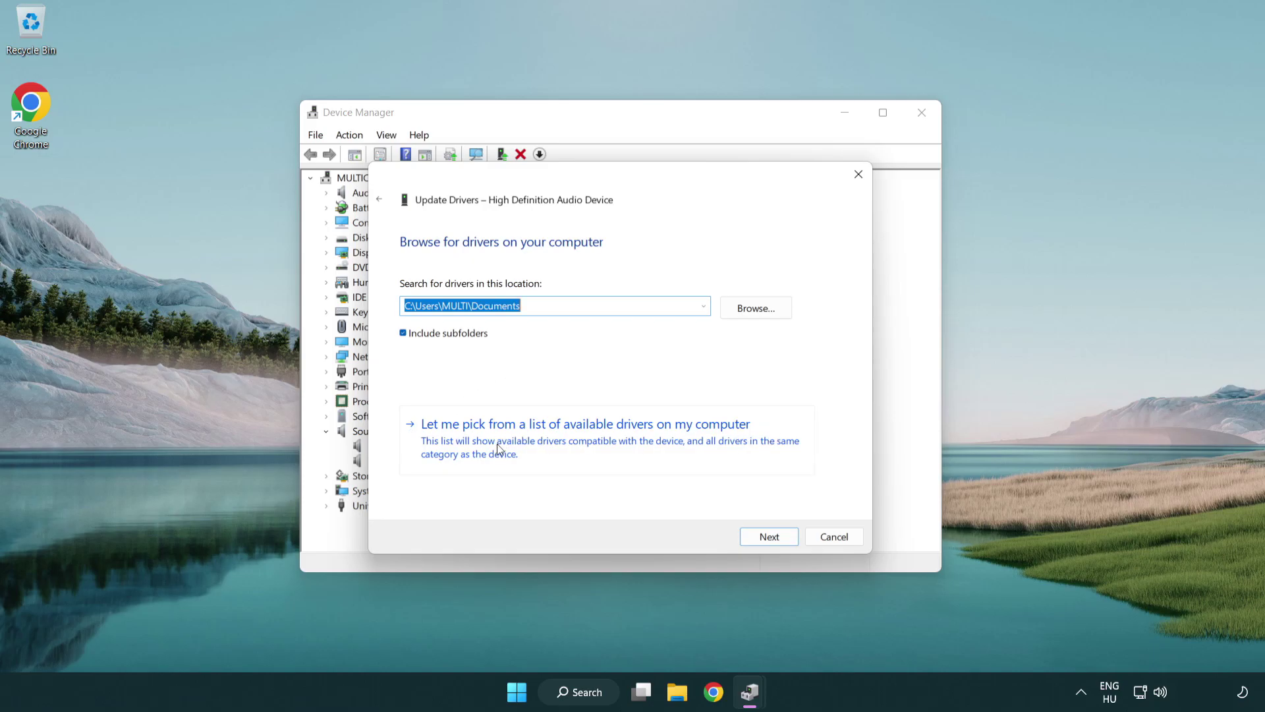
{"action": "left_click", "coordinate": [609, 448]}
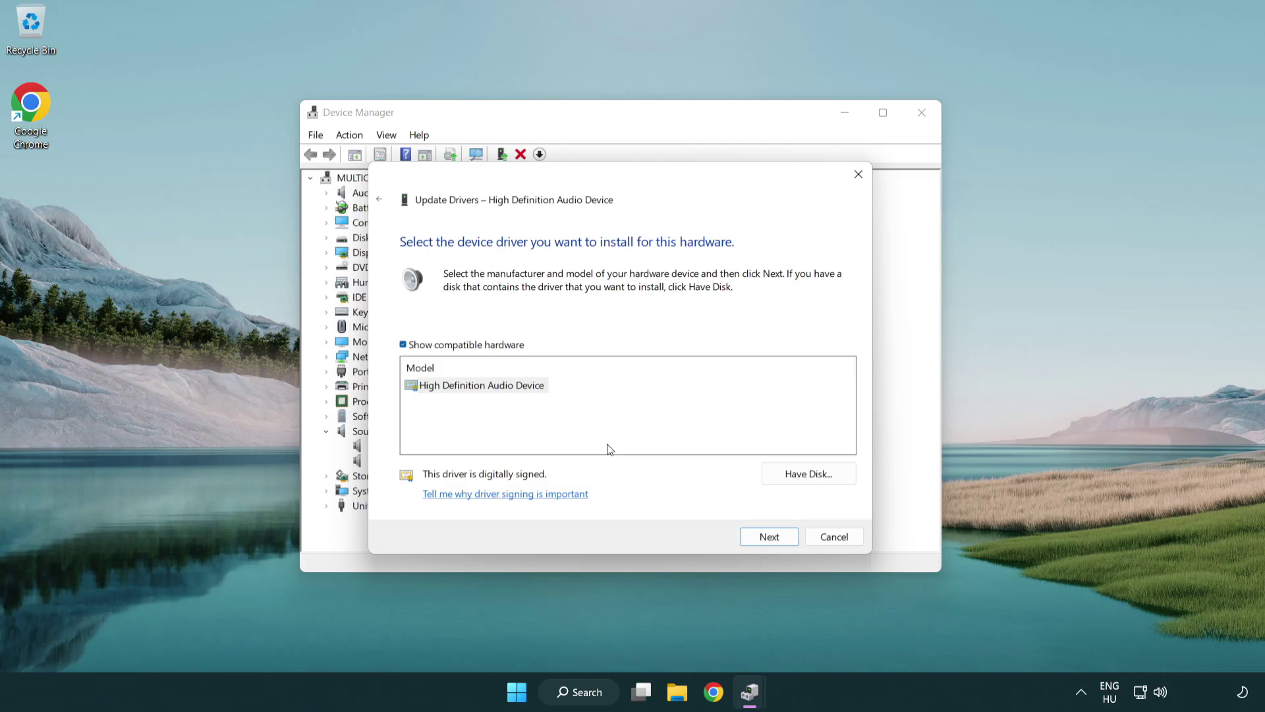
{"action": "left_click", "coordinate": [405, 389]}
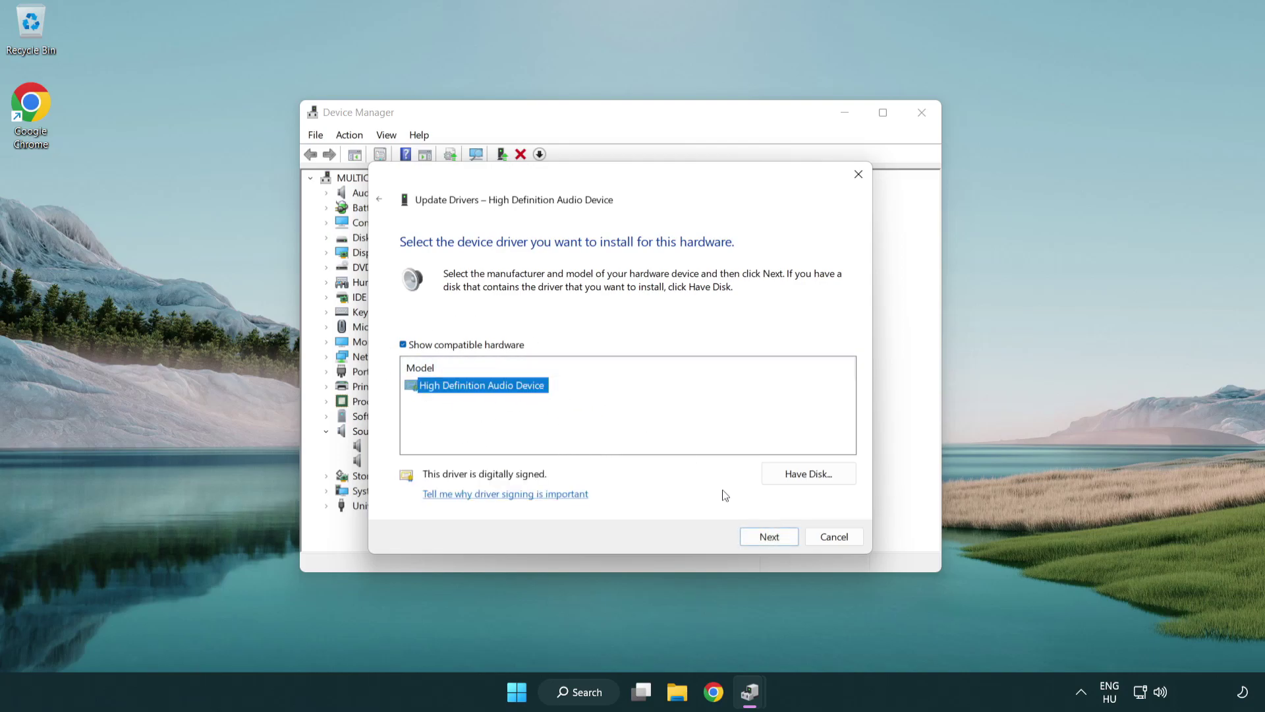
{"action": "left_click", "coordinate": [784, 542]}
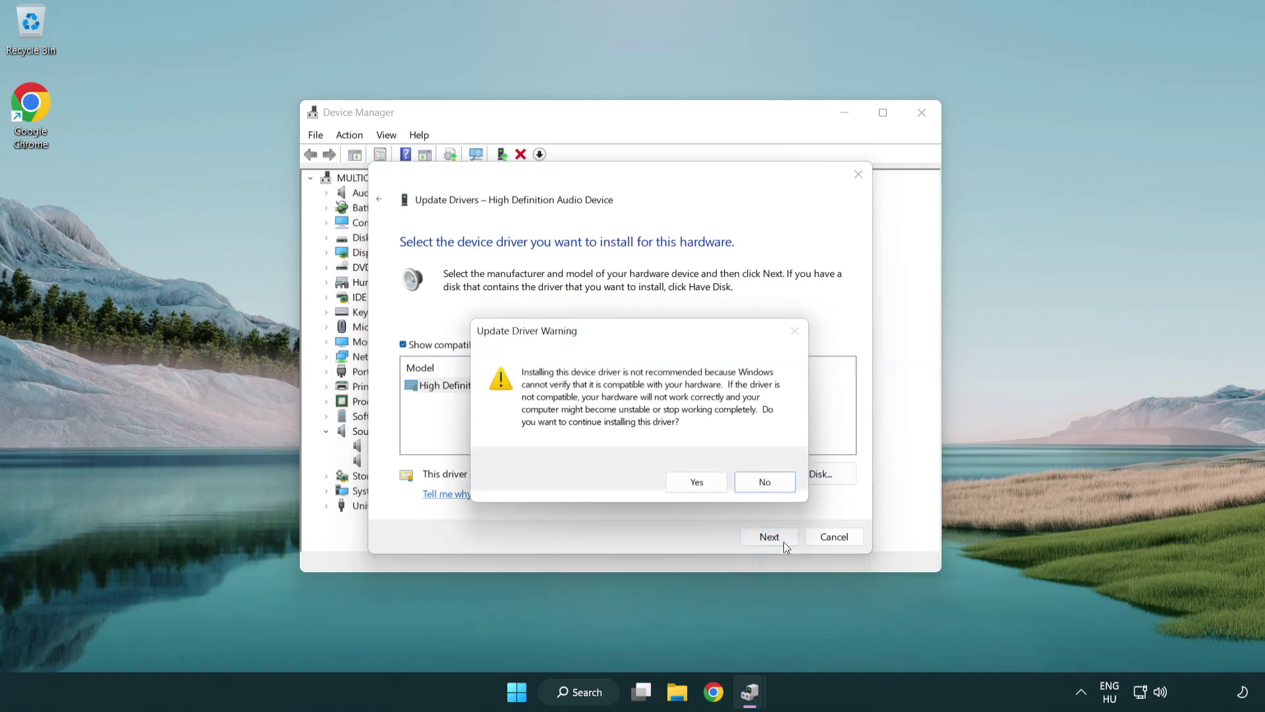
{"action": "left_click", "coordinate": [697, 484]}
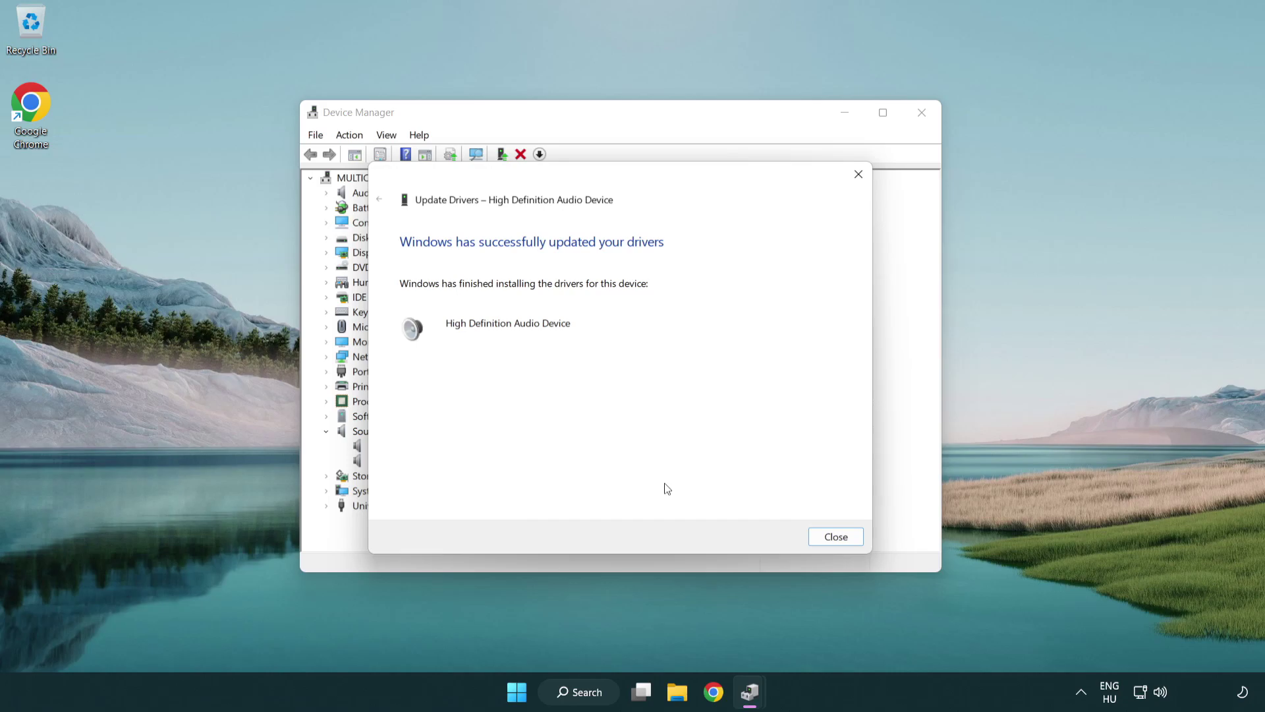
{"action": "left_click", "coordinate": [837, 538]}
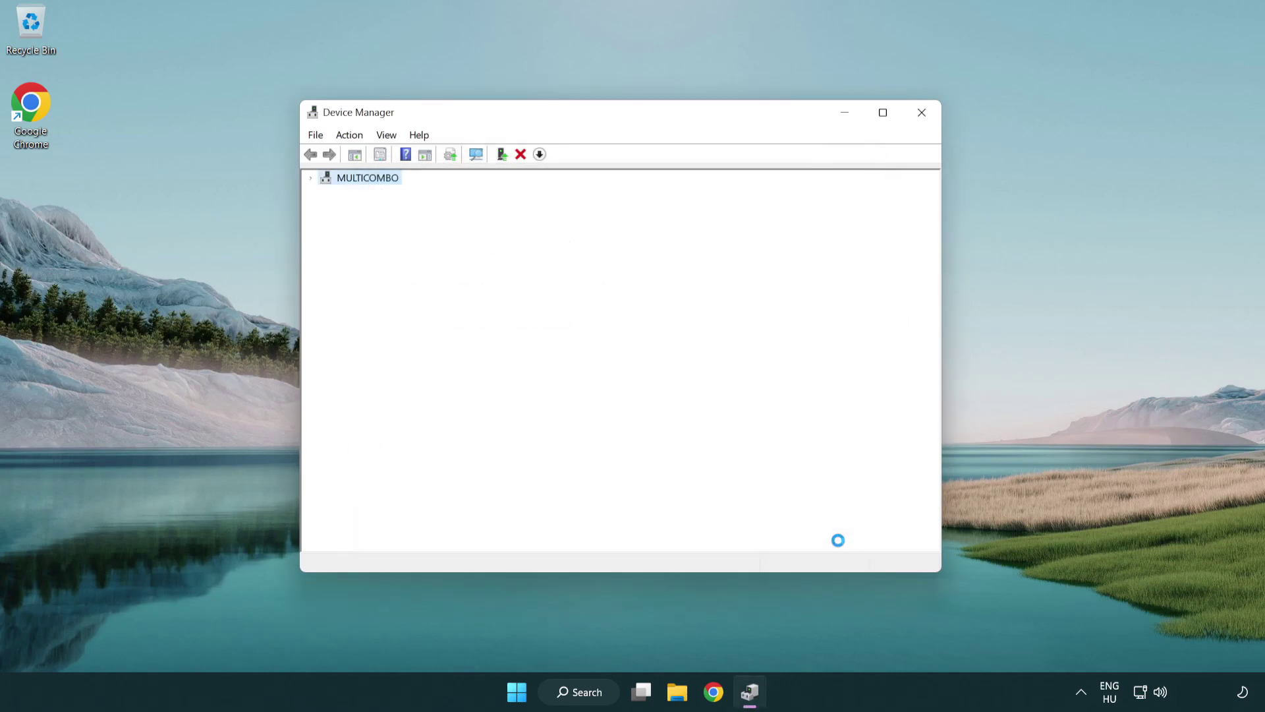
- Close Device Manager and bring up the Start menu's power options
{"action": "left_click", "coordinate": [922, 113]}
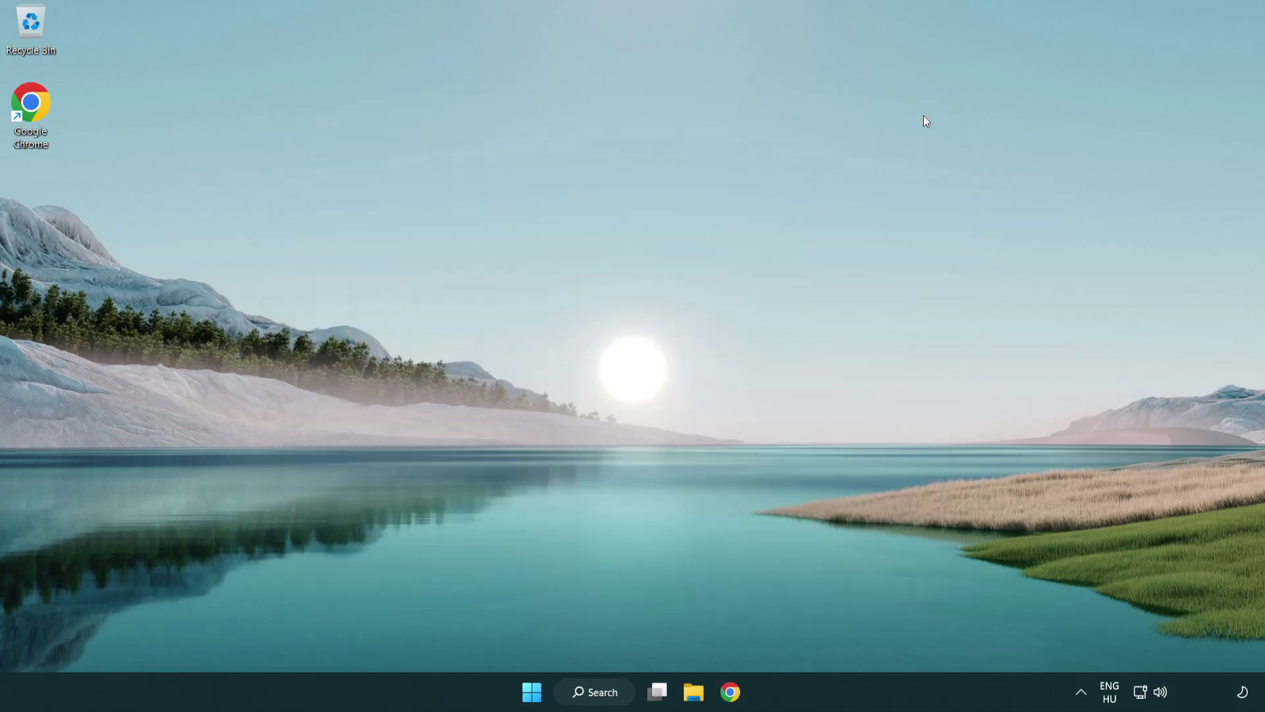
{"action": "left_click", "coordinate": [536, 692]}
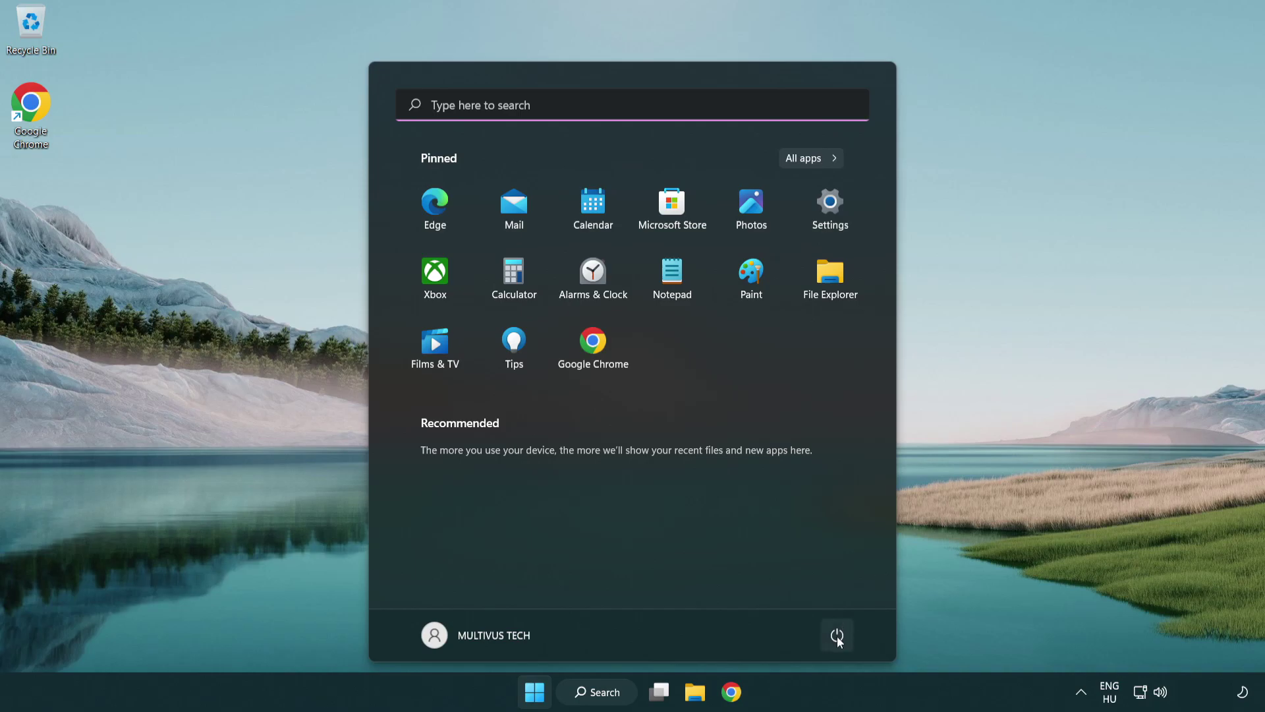
{"action": "left_click", "coordinate": [837, 635]}
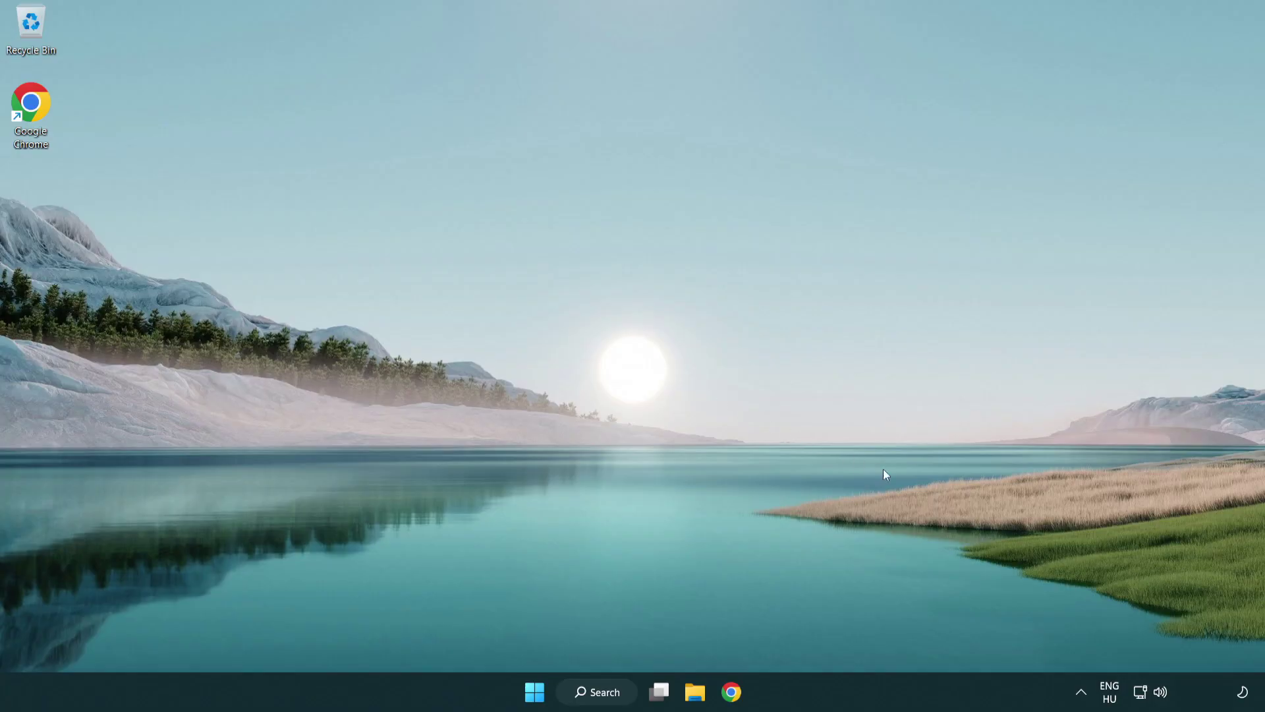
- Launch Troubleshoot sound problems from the taskbar speaker icon to run the Playing Audio troubleshooter
{"action": "right_click", "coordinate": [1163, 695]}
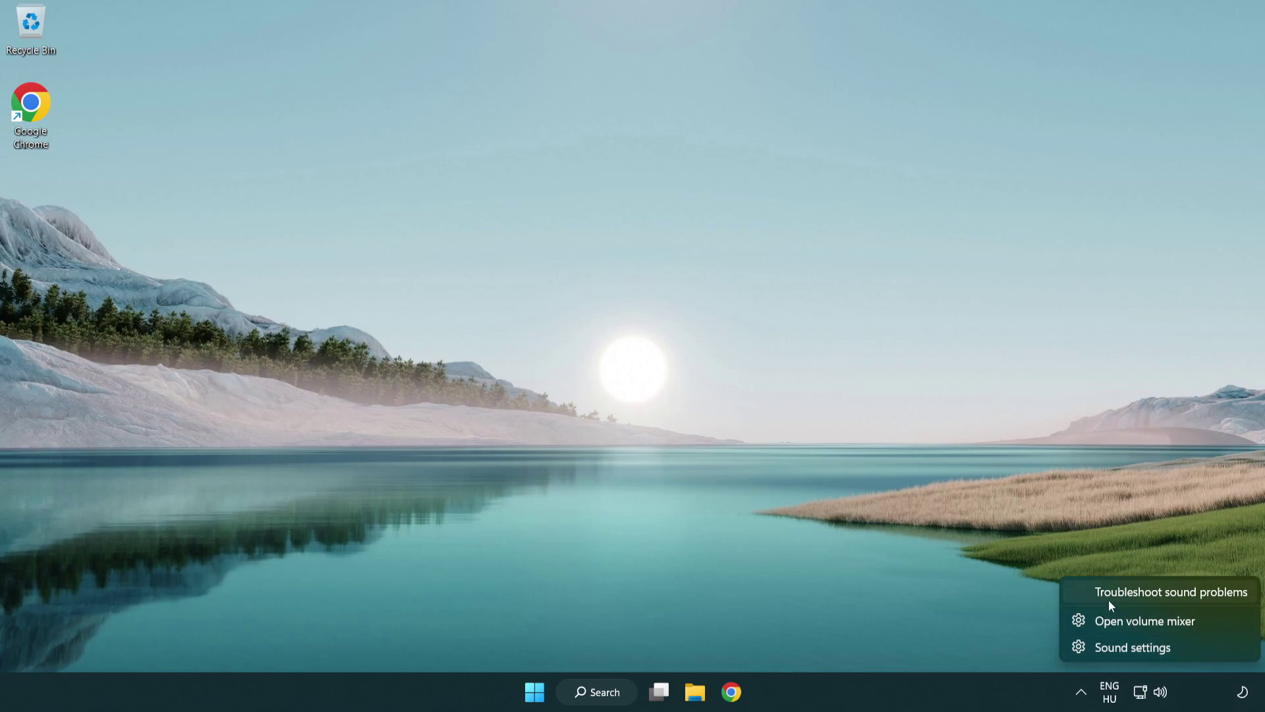
{"action": "left_click", "coordinate": [1157, 594]}
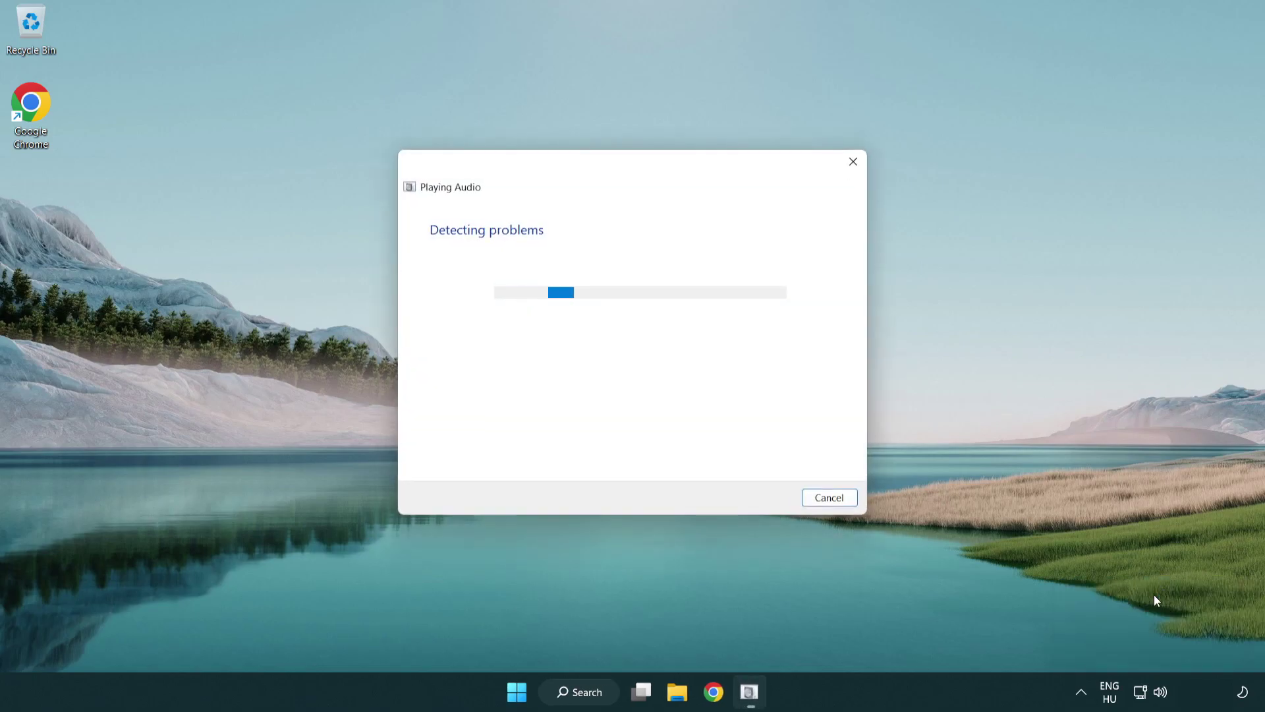